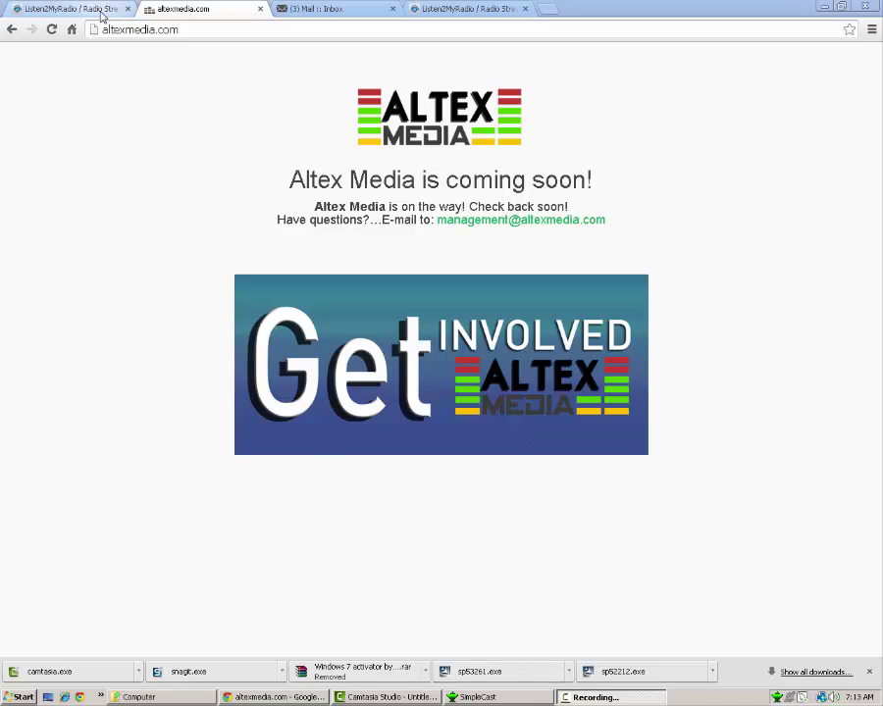
- Move SimpleCast beside the five-encoder list, select encoder 5, then move SimpleCast back
{"action": "left_click", "coordinate": [476, 698]}
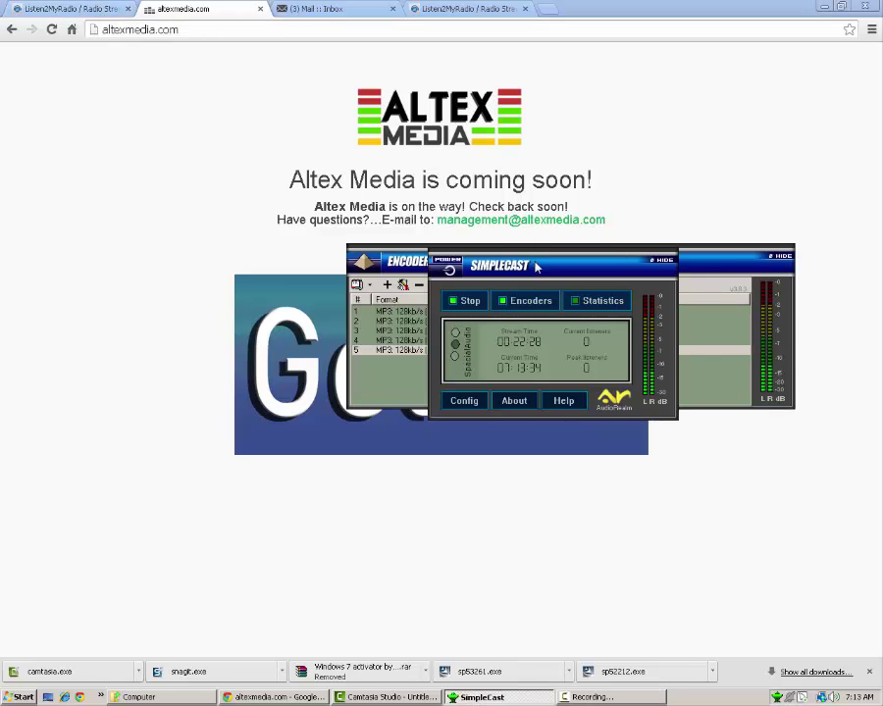
{"action": "left_click_drag", "start_coordinate": [534, 266], "coordinate": [189, 255]}
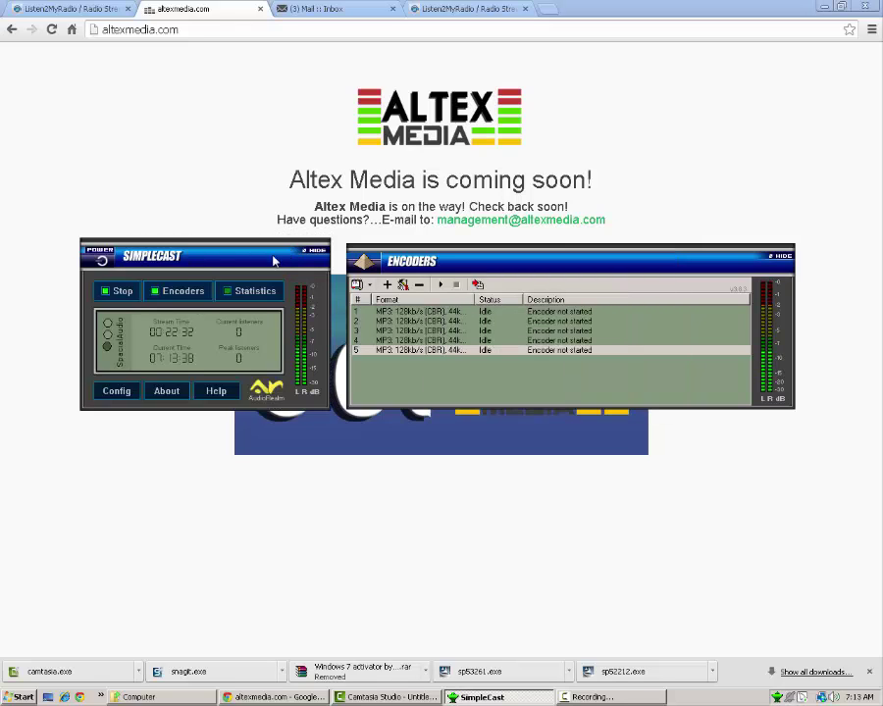
{"action": "left_click_drag", "start_coordinate": [274, 261], "coordinate": [275, 267]}
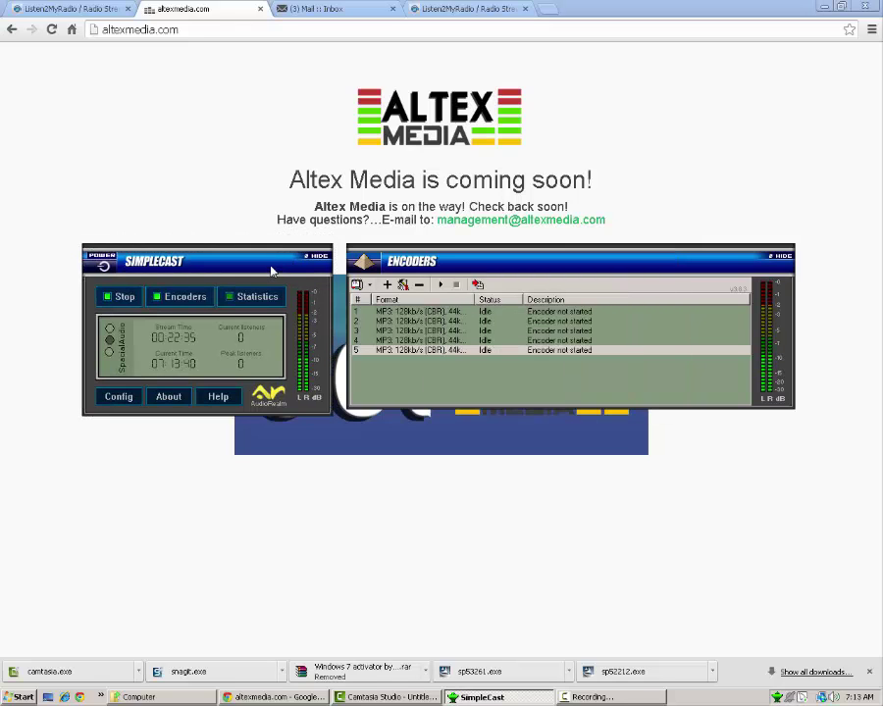
{"action": "left_click_drag", "start_coordinate": [273, 268], "coordinate": [275, 268]}
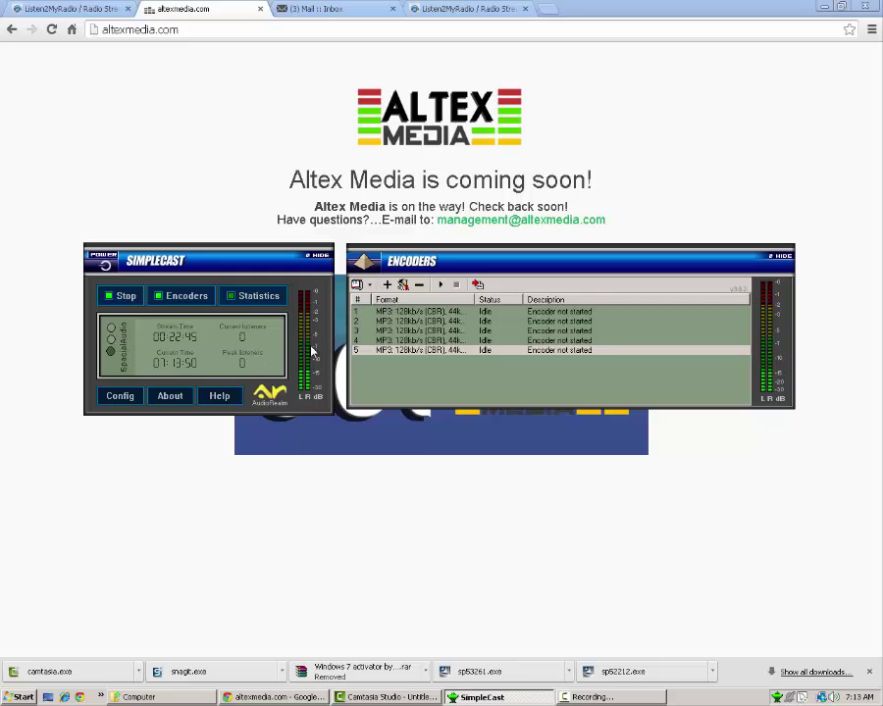
{"action": "left_click", "coordinate": [489, 352]}
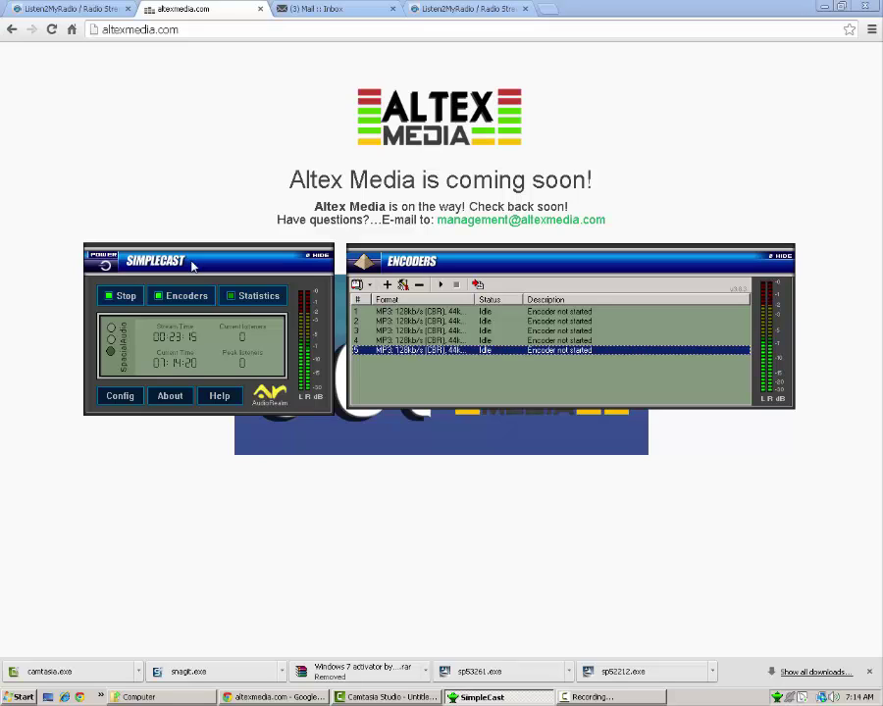
{"action": "left_click_drag", "start_coordinate": [193, 266], "coordinate": [601, 287]}
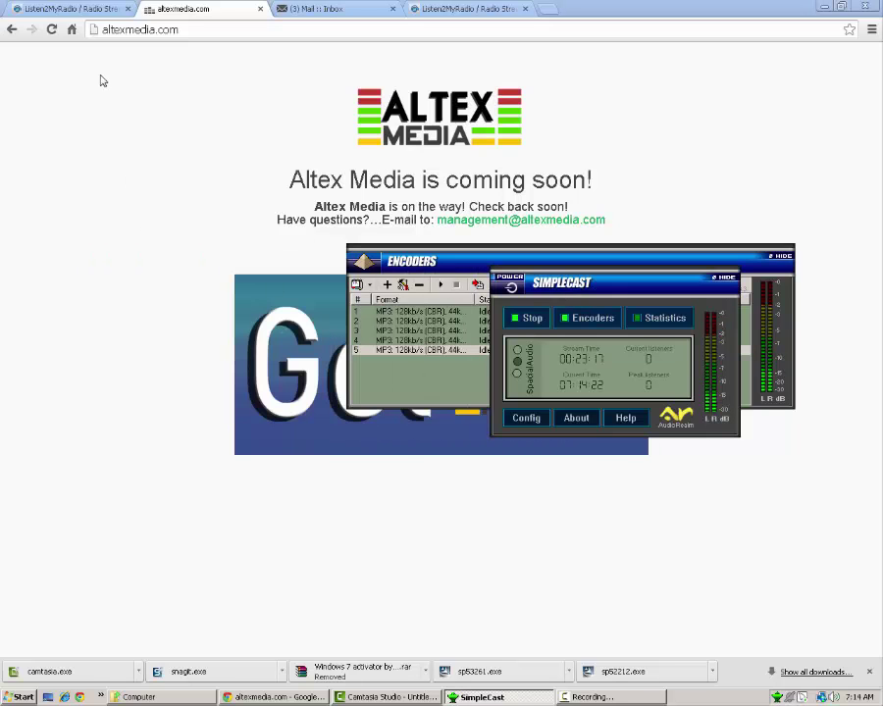
- Go to the Listen2MyRadio home page from the open browser tabs
{"action": "left_click", "coordinate": [67, 12]}
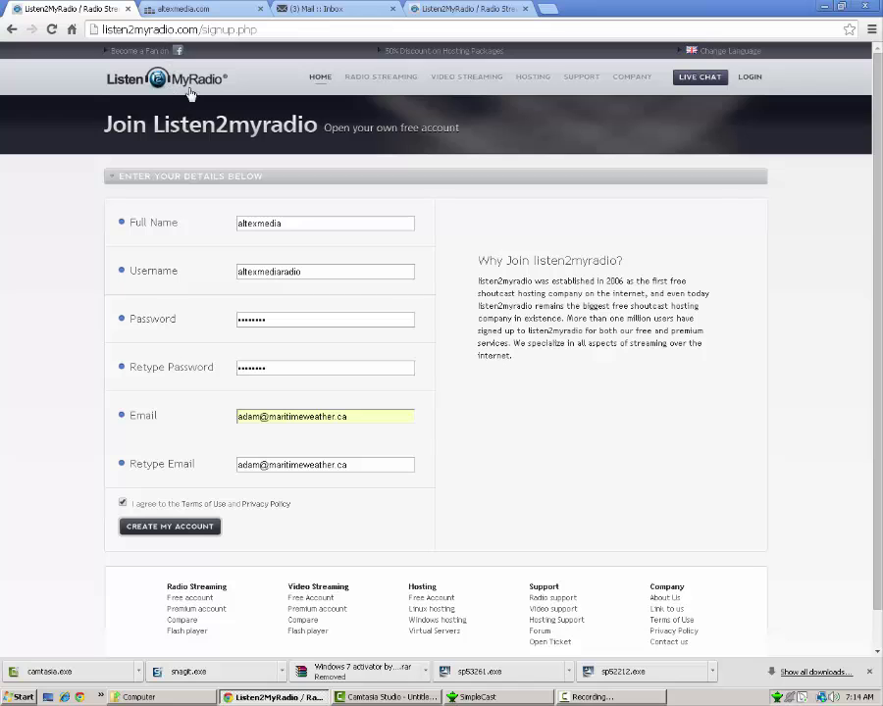
{"action": "left_click", "coordinate": [480, 12]}
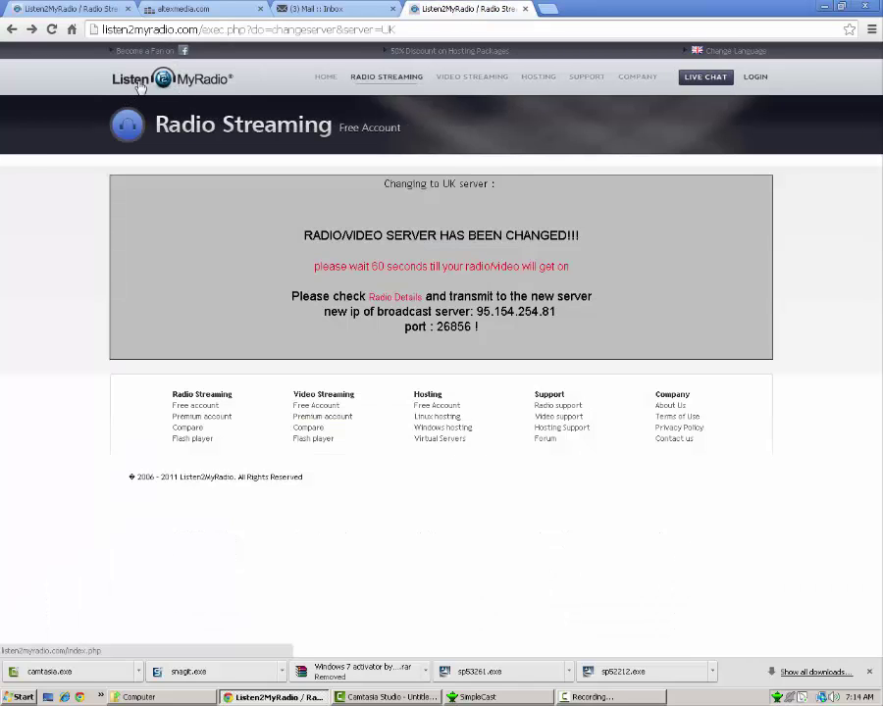
{"action": "left_click", "coordinate": [98, 62]}
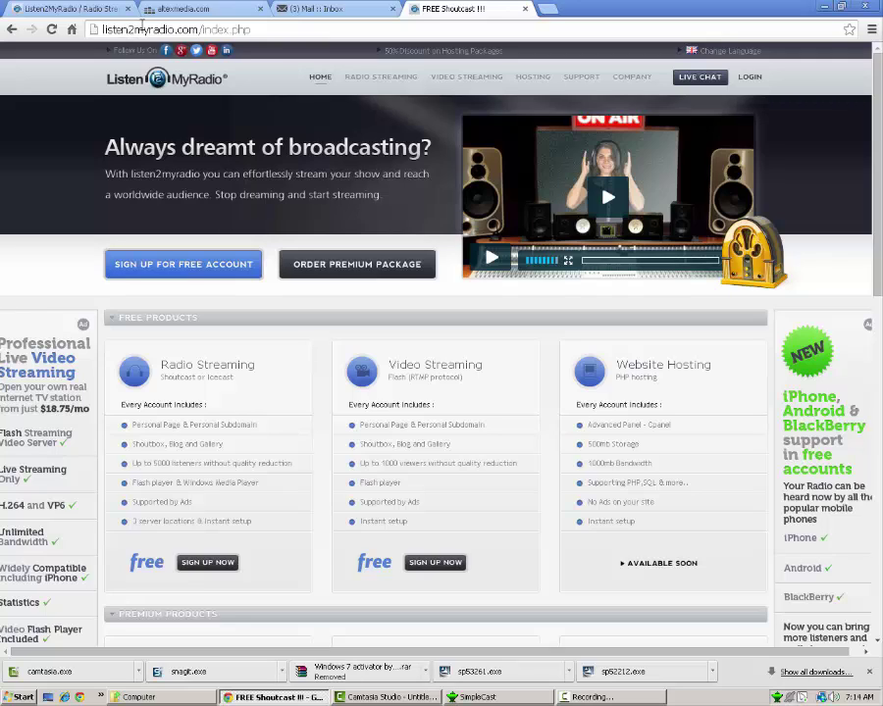
{"action": "left_click", "coordinate": [134, 30]}
{"action": "left_click", "coordinate": [257, 28]}
- Submit the free account signup form and save the site password in the browser
{"action": "left_click", "coordinate": [152, 267]}
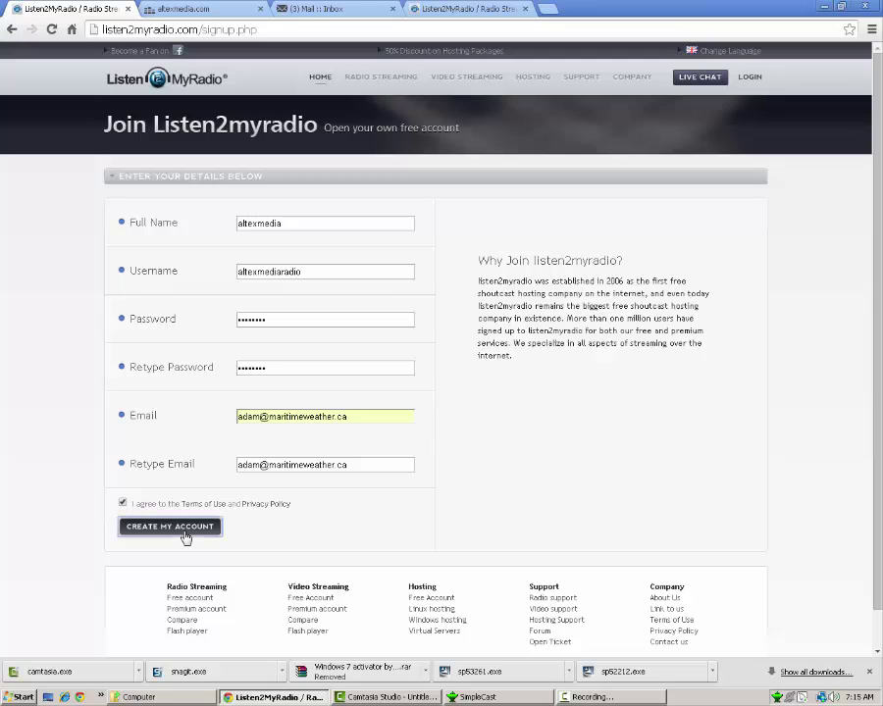
{"action": "left_click", "coordinate": [186, 537]}
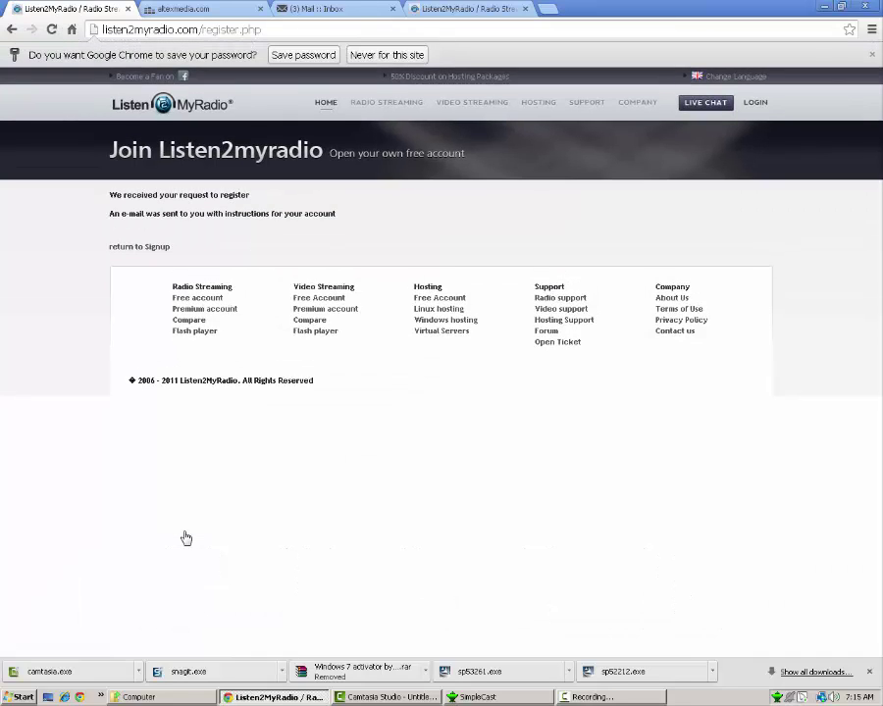
{"action": "left_click", "coordinate": [291, 56]}
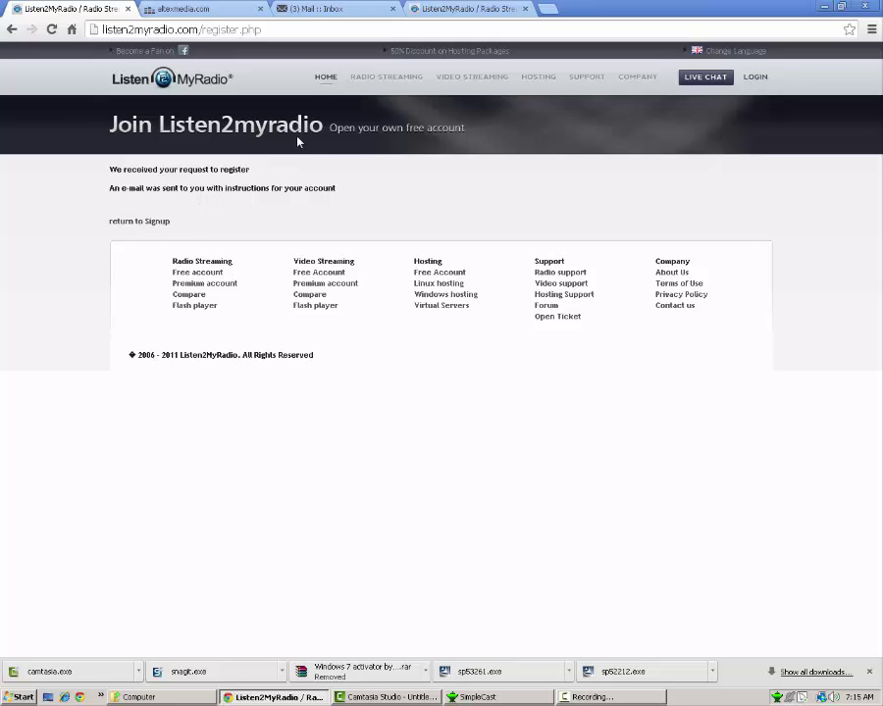
- Close the old webmail tab and launch the webmail login desktop shortcut
{"action": "left_click", "coordinate": [334, 9]}
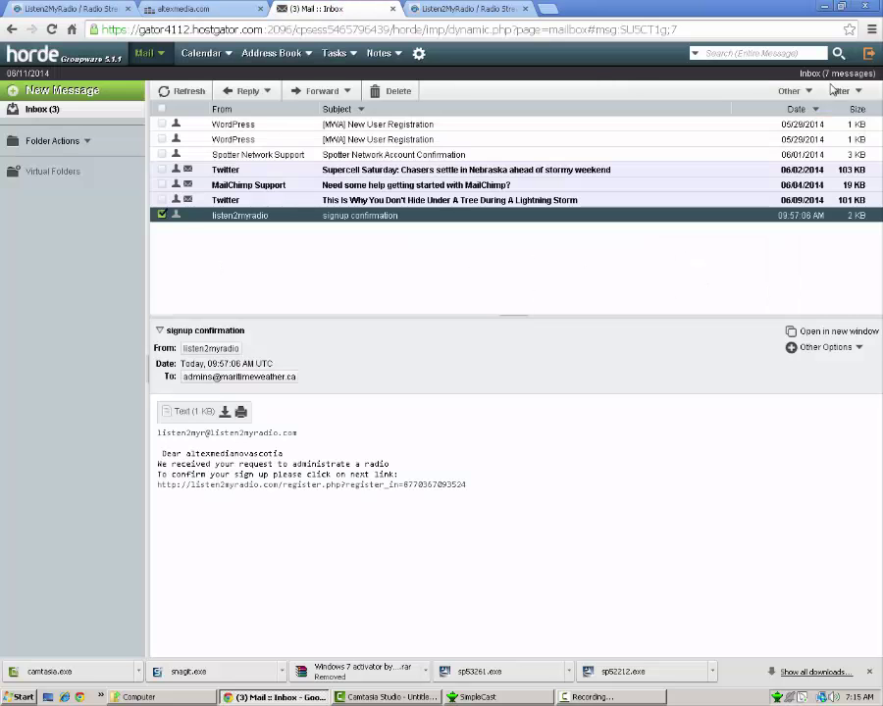
{"action": "middle_click", "coordinate": [277, 9]}
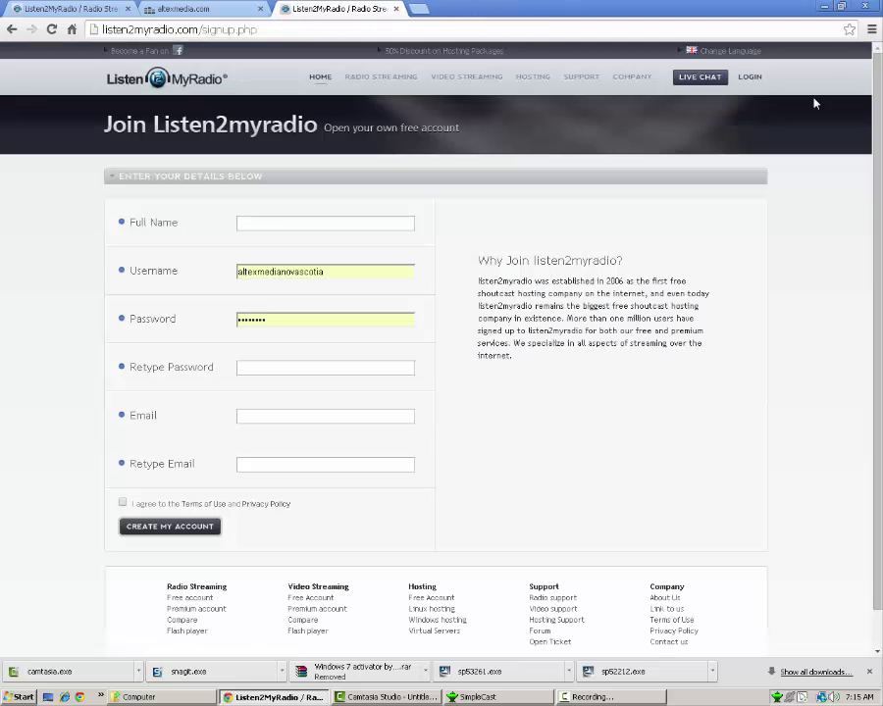
{"action": "left_click", "coordinate": [823, 8]}
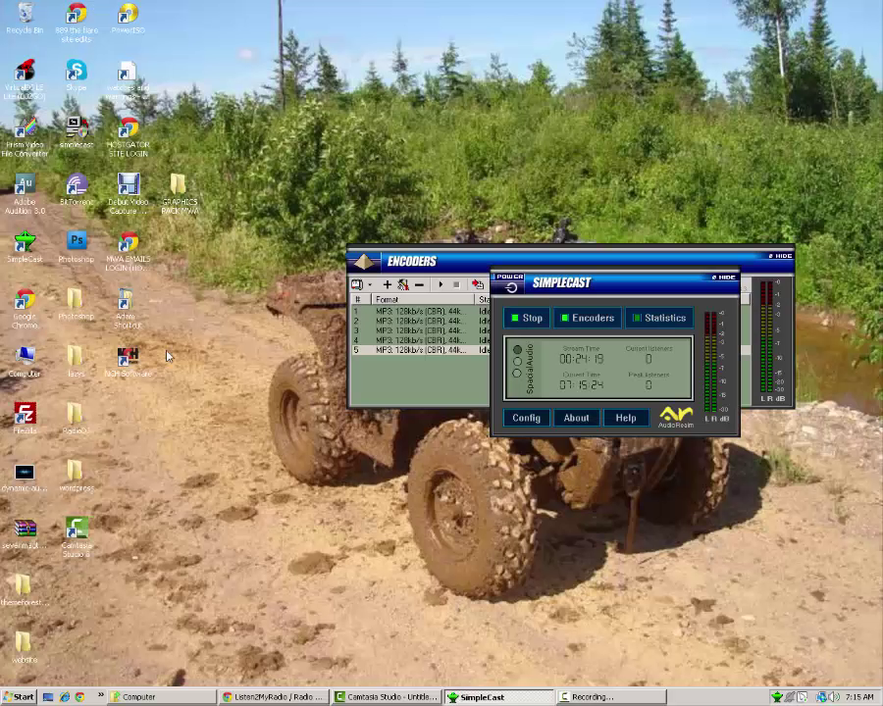
{"action": "double_click", "coordinate": [138, 250]}
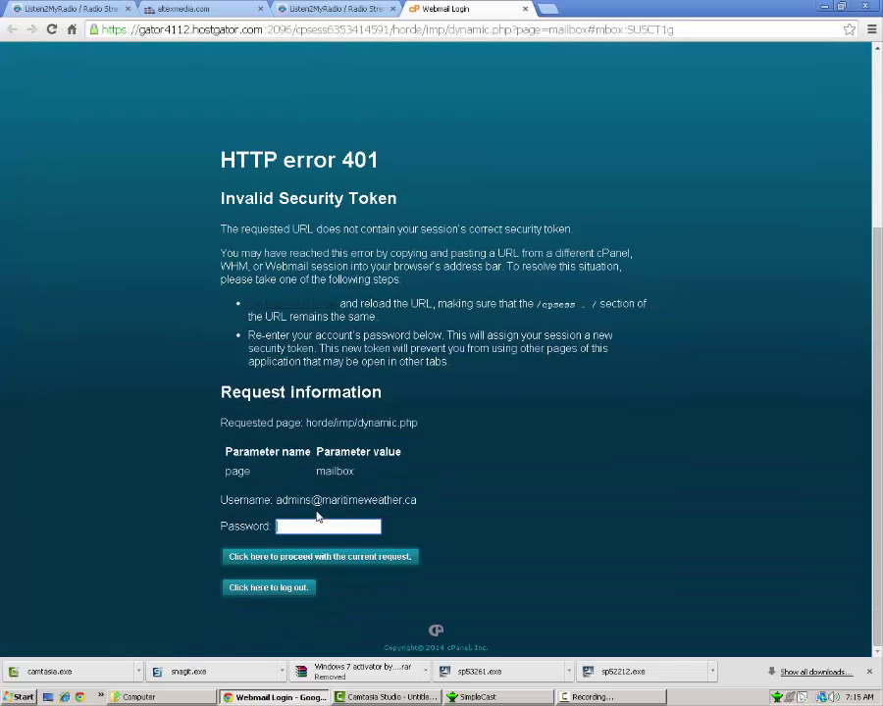
- Log out, then log in with the other mailbox's e-mail address and password
{"action": "left_click", "coordinate": [273, 589]}
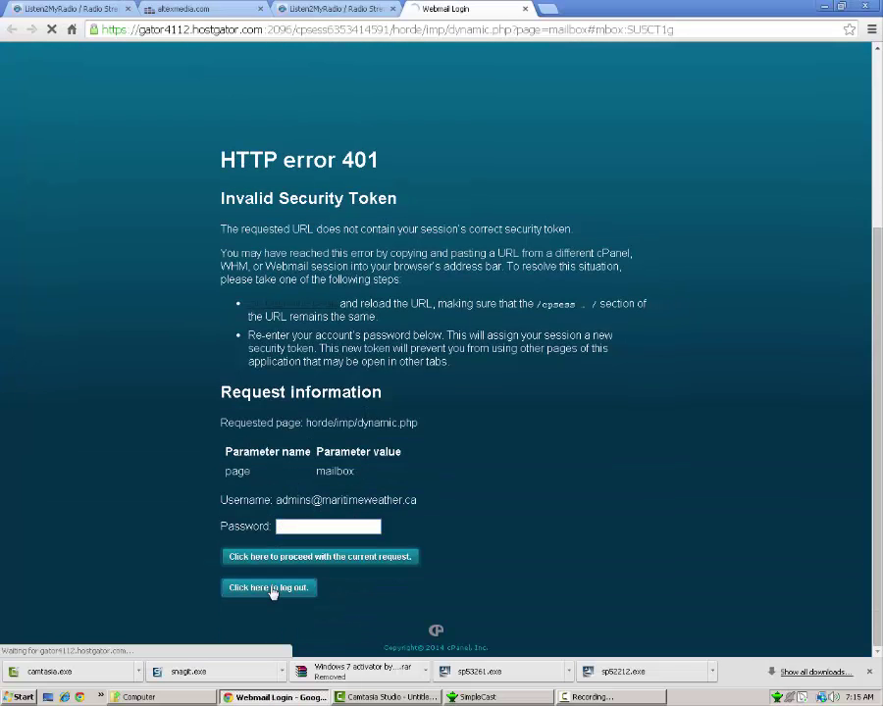
{"action": "left_click", "coordinate": [417, 237]}
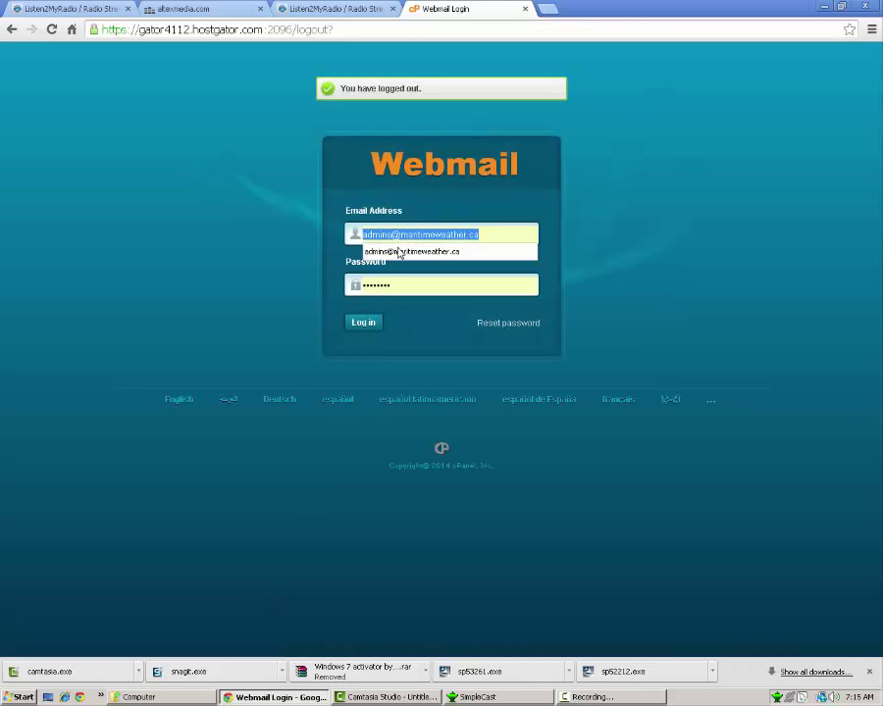
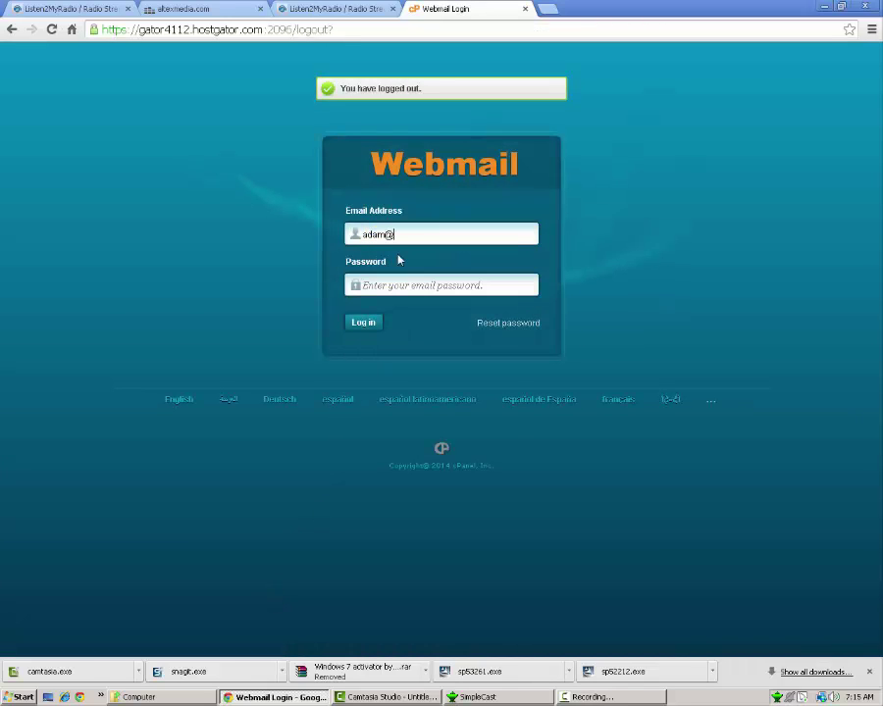
{"action": "key", "text": "Tab"}
{"action": "type", "text": "••••••••"}
{"action": "key", "text": "Return"}
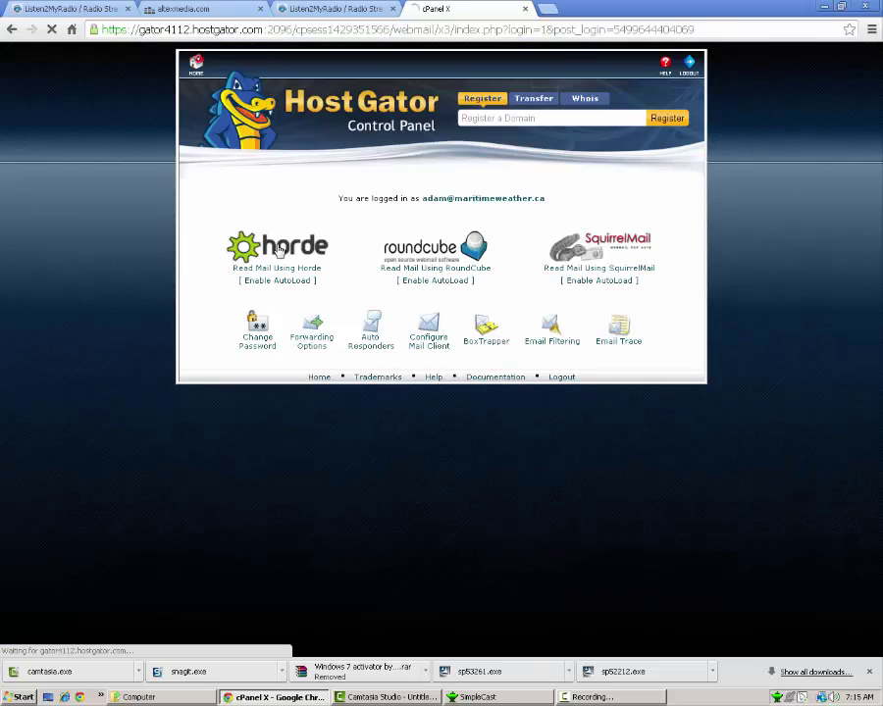
- Open Horde and the Listen2MyRadio signup confirmation message
{"action": "left_click", "coordinate": [258, 275]}
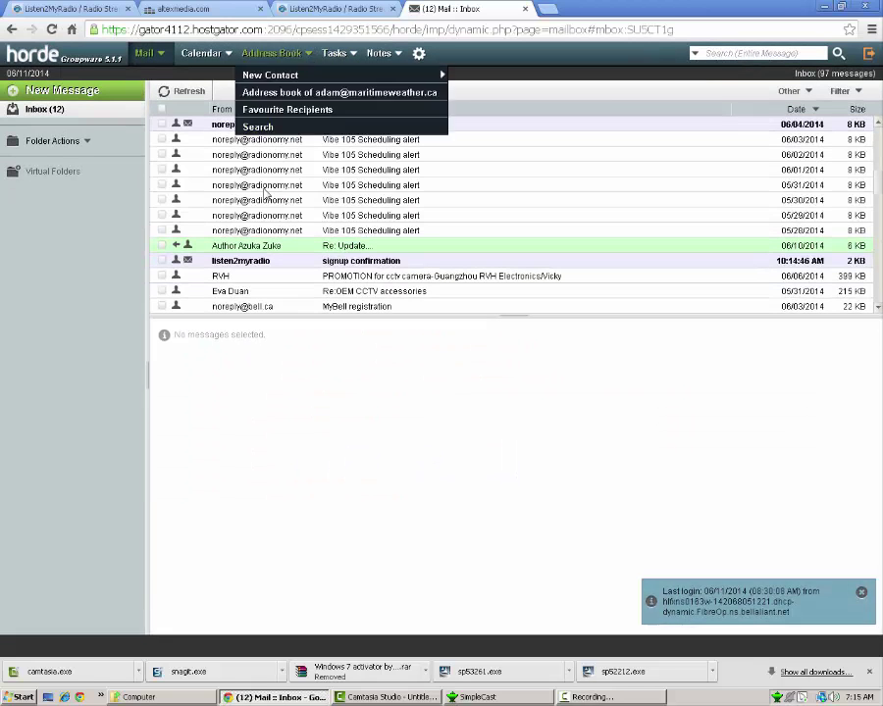
{"action": "left_click", "coordinate": [303, 55]}
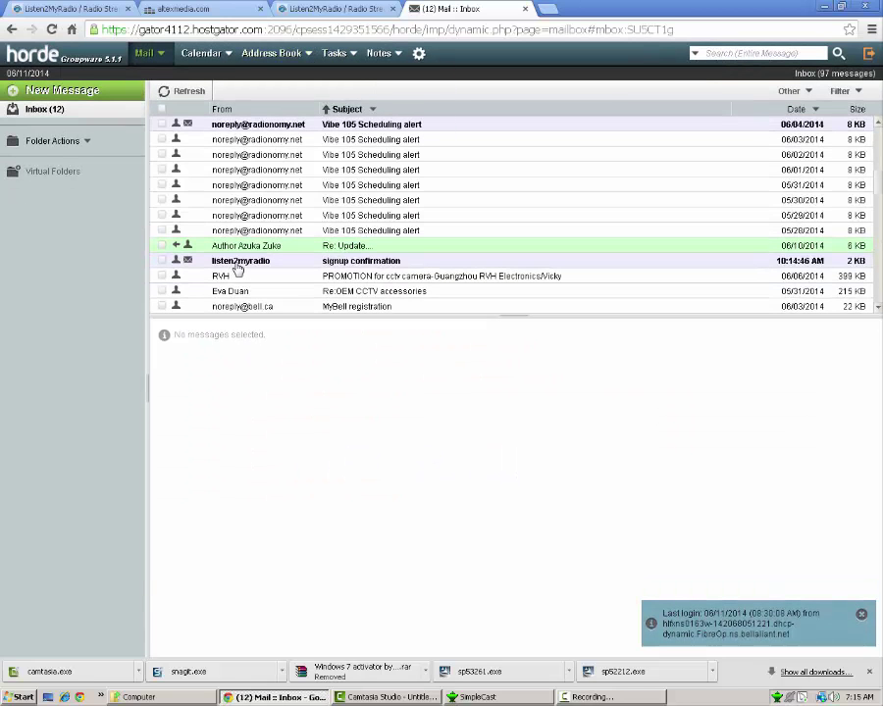
{"action": "left_click", "coordinate": [236, 265]}
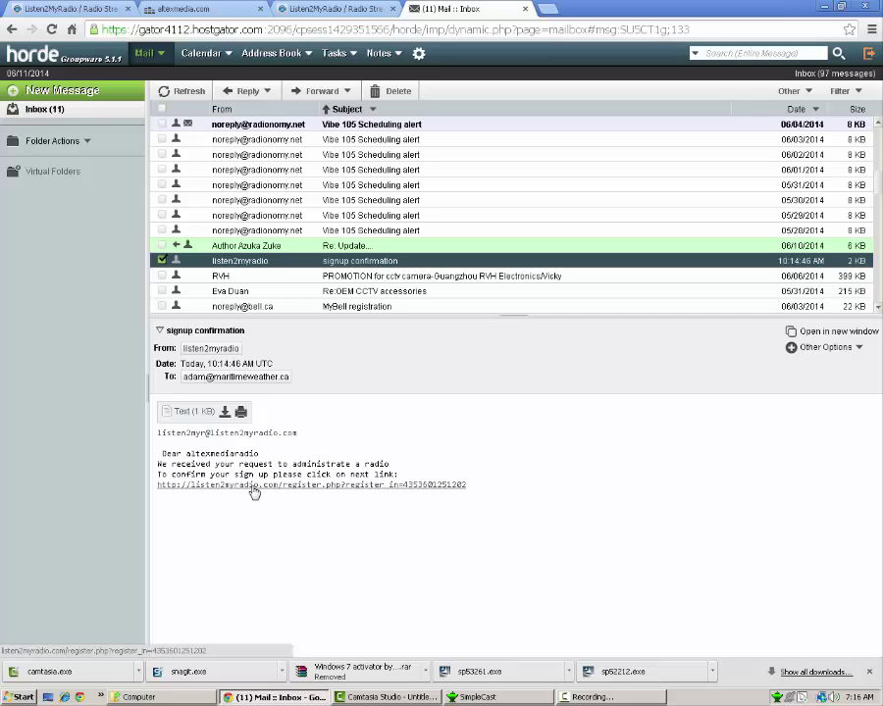
- Follow the registration link, then log in with the account's e-mail address and password
{"action": "left_click", "coordinate": [253, 486]}
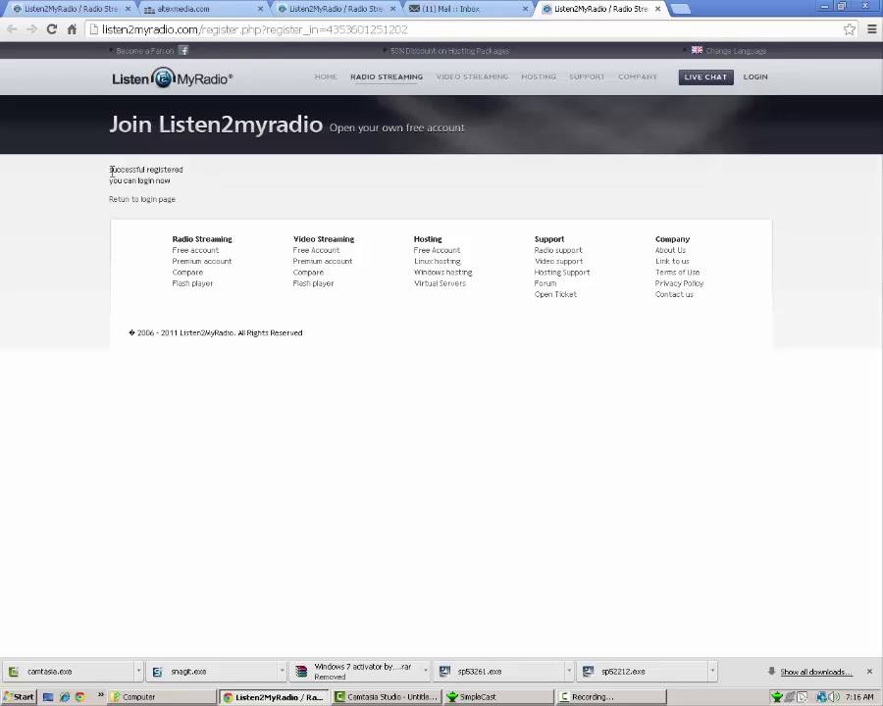
{"action": "left_click", "coordinate": [157, 203]}
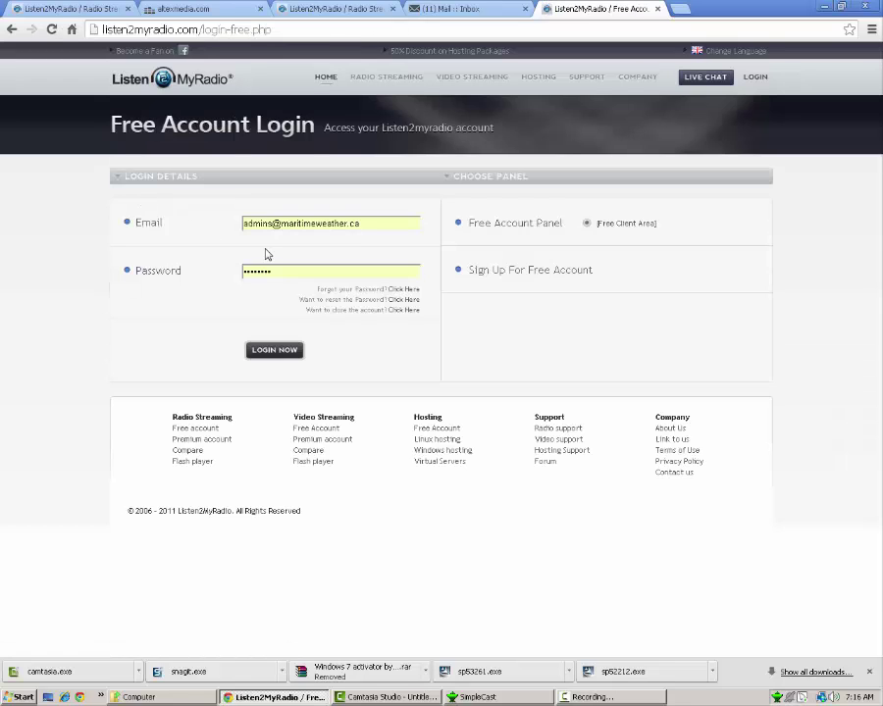
{"action": "triple_click", "coordinate": [306, 223]}
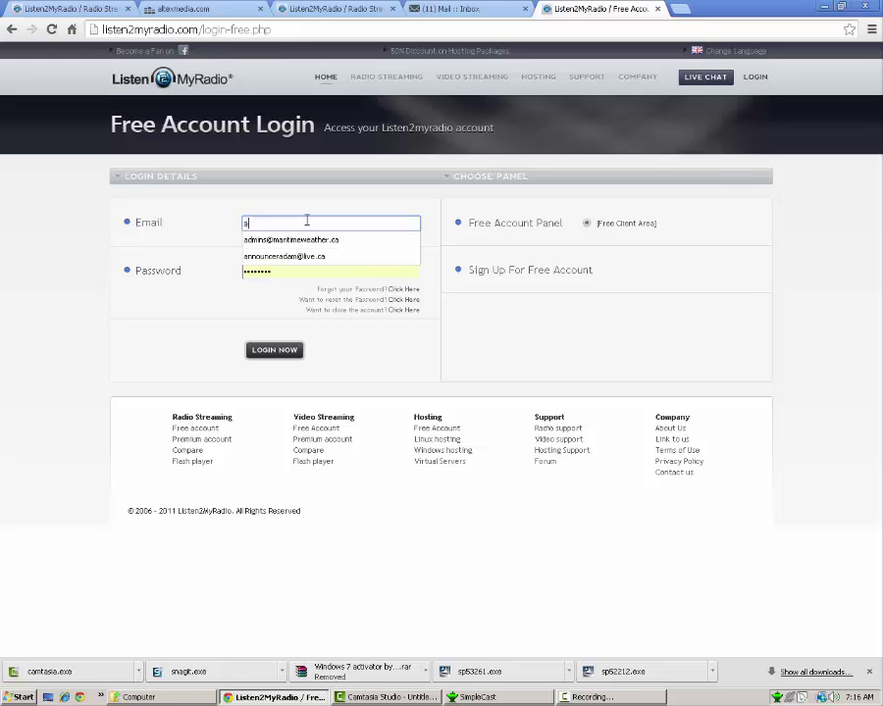
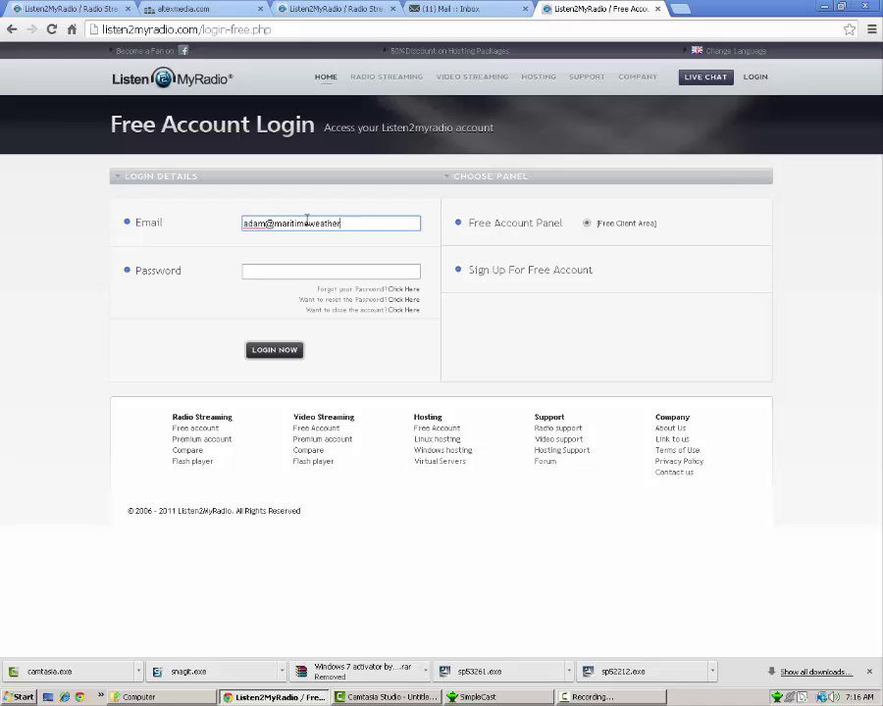
{"action": "key", "text": "Tab"}
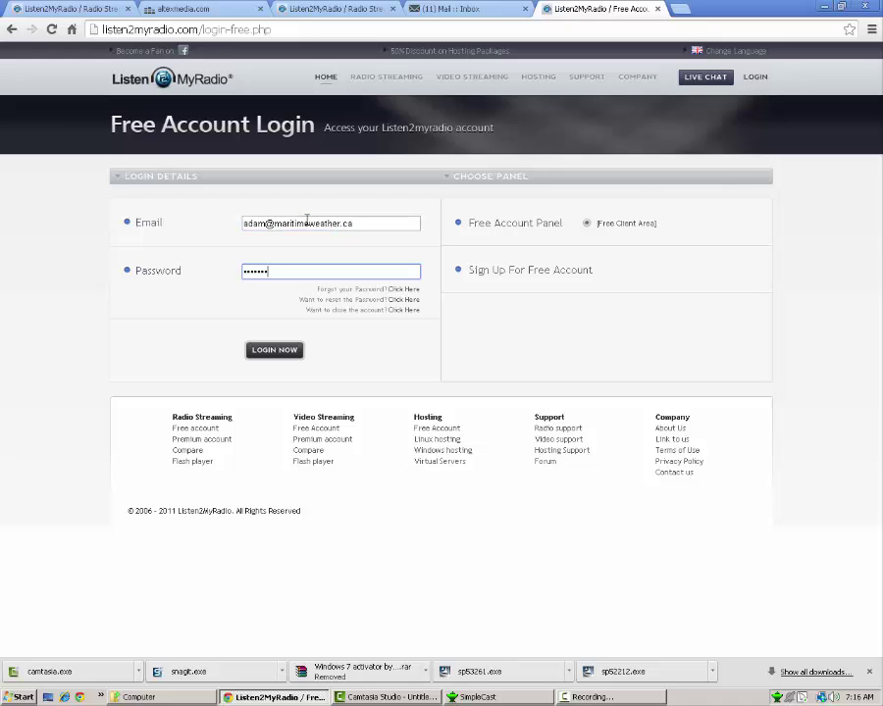
{"action": "key", "text": "Return"}
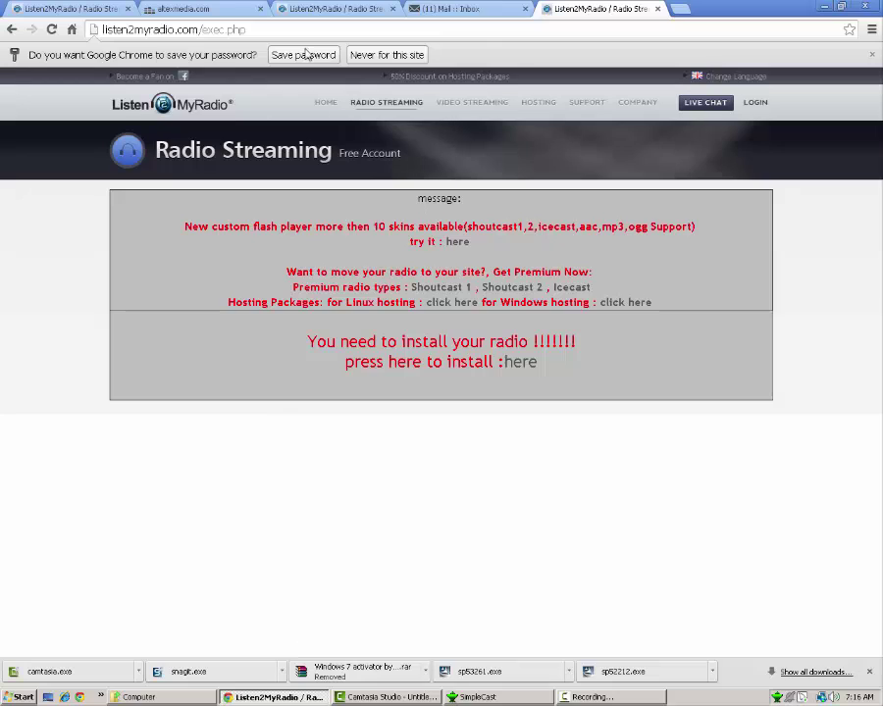
- Save the password, follow the 'press here to install' link, and start the broadcaster password
{"action": "left_click", "coordinate": [307, 55]}
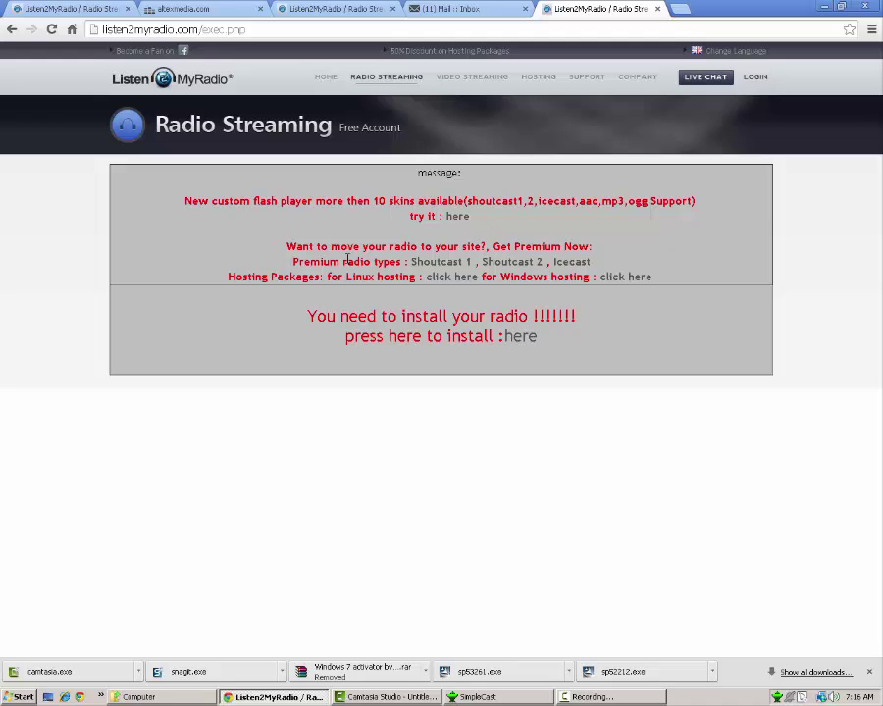
{"action": "mouse_move", "coordinate": [301, 314]}
{"action": "left_mouse_down"}
{"action": "mouse_move", "coordinate": [508, 350]}
{"action": "mouse_move", "coordinate": [599, 350]}
{"action": "left_mouse_up"}
{"action": "left_click", "coordinate": [595, 347]}
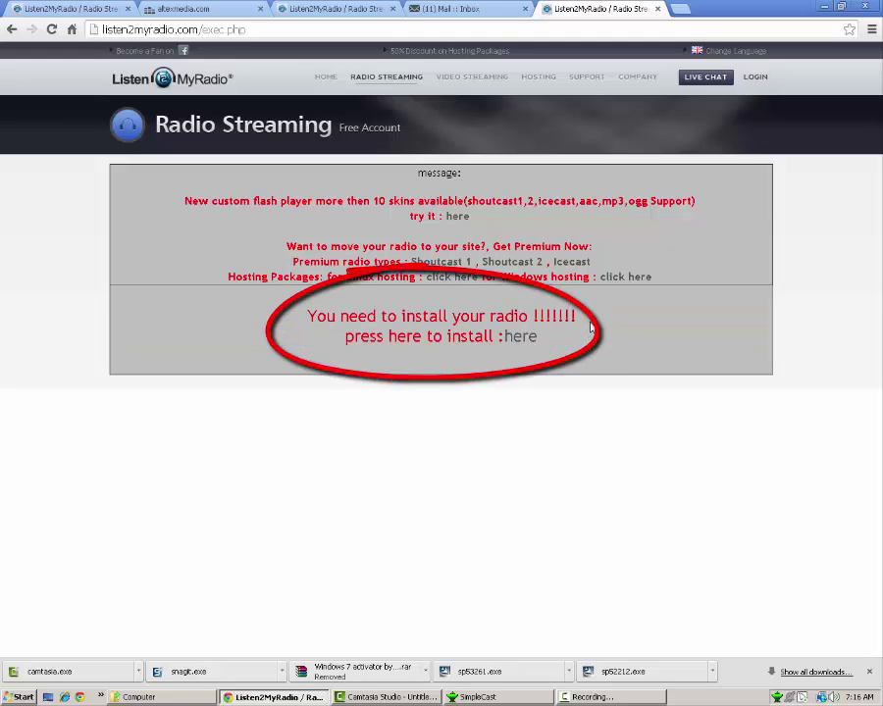
{"action": "double_click", "coordinate": [555, 316]}
{"action": "left_click", "coordinate": [461, 339]}
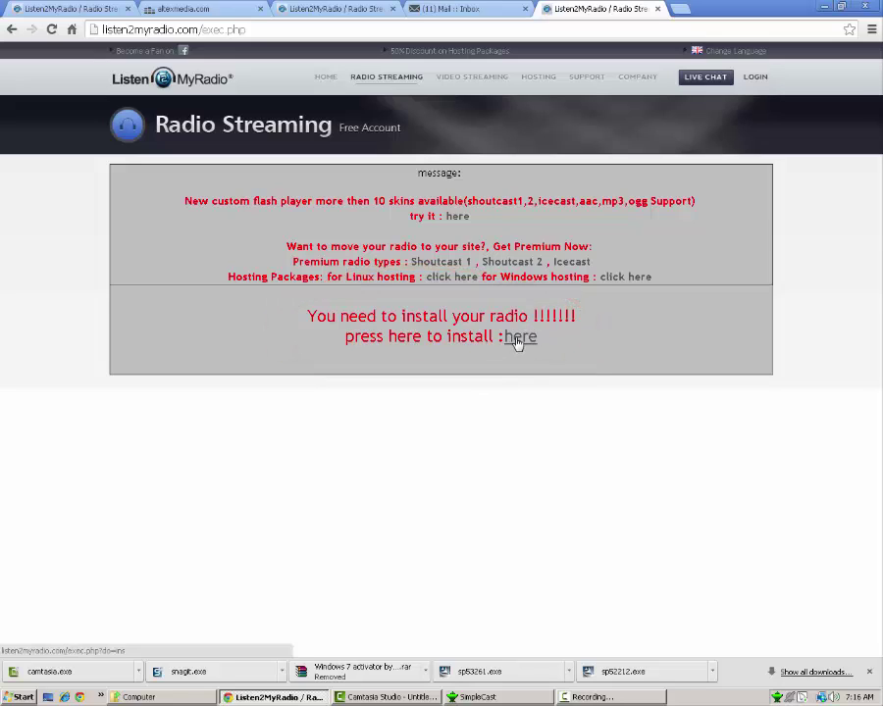
{"action": "left_click", "coordinate": [519, 338]}
{"action": "left_click", "coordinate": [257, 239]}
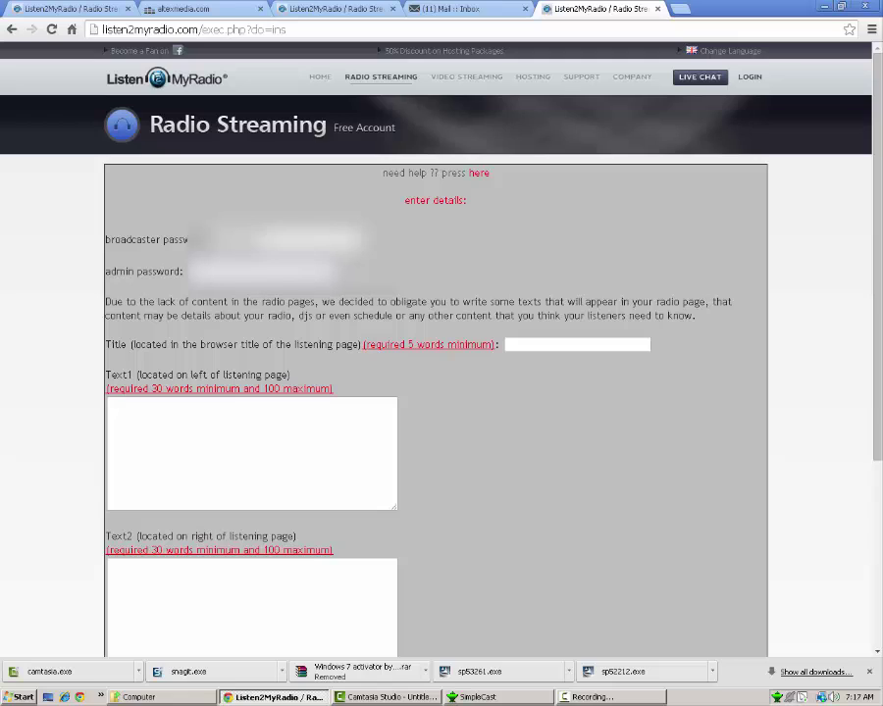
- Set the station title to 'Altex Media Radio Service Network' via autocomplete
{"action": "left_click", "coordinate": [477, 696]}
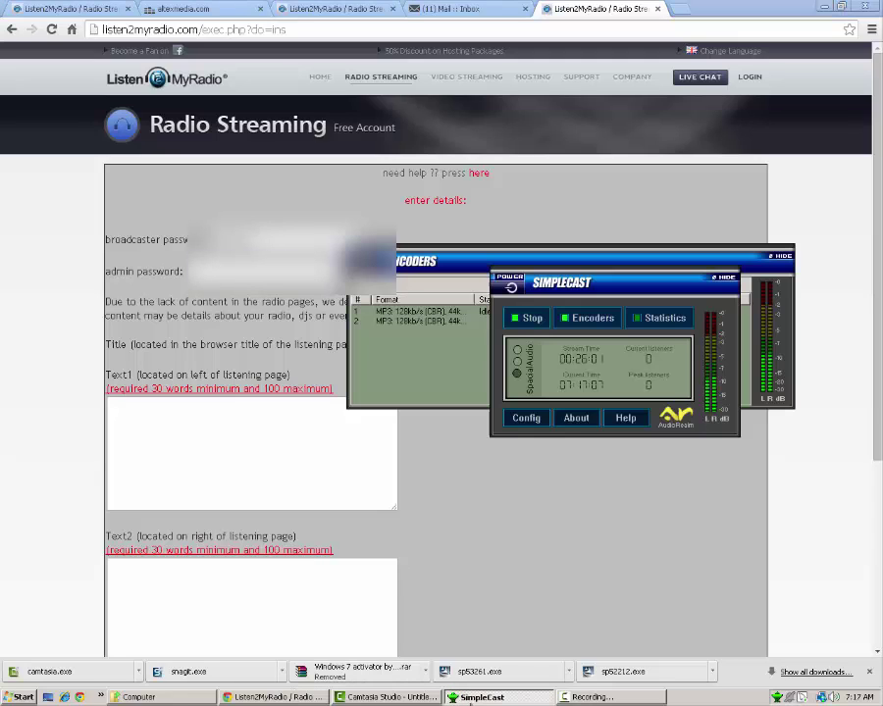
{"action": "left_click", "coordinate": [572, 589]}
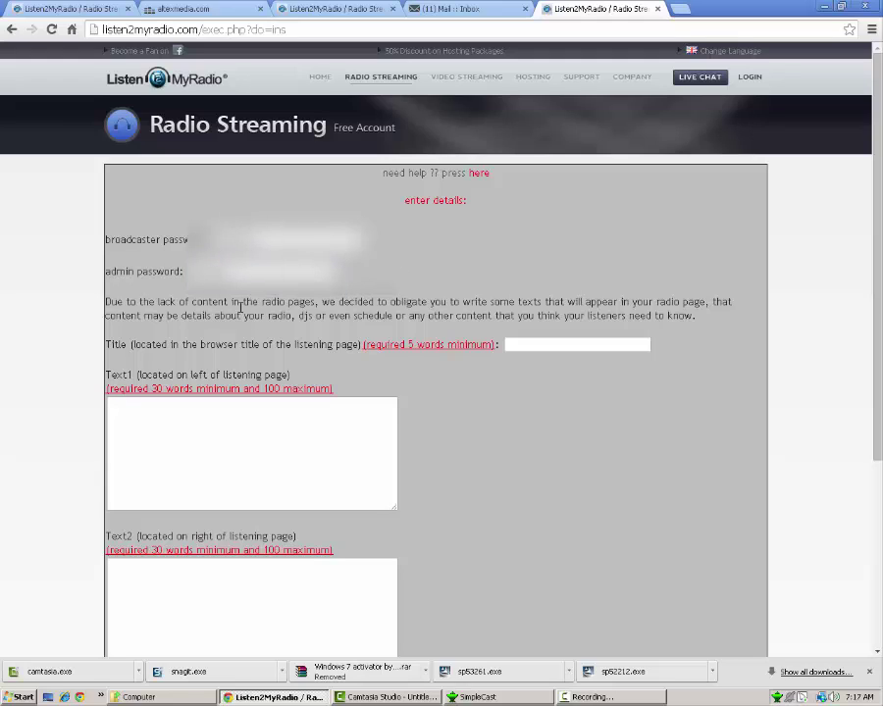
{"action": "left_click", "coordinate": [543, 343]}
{"action": "type", "text": "Al"}
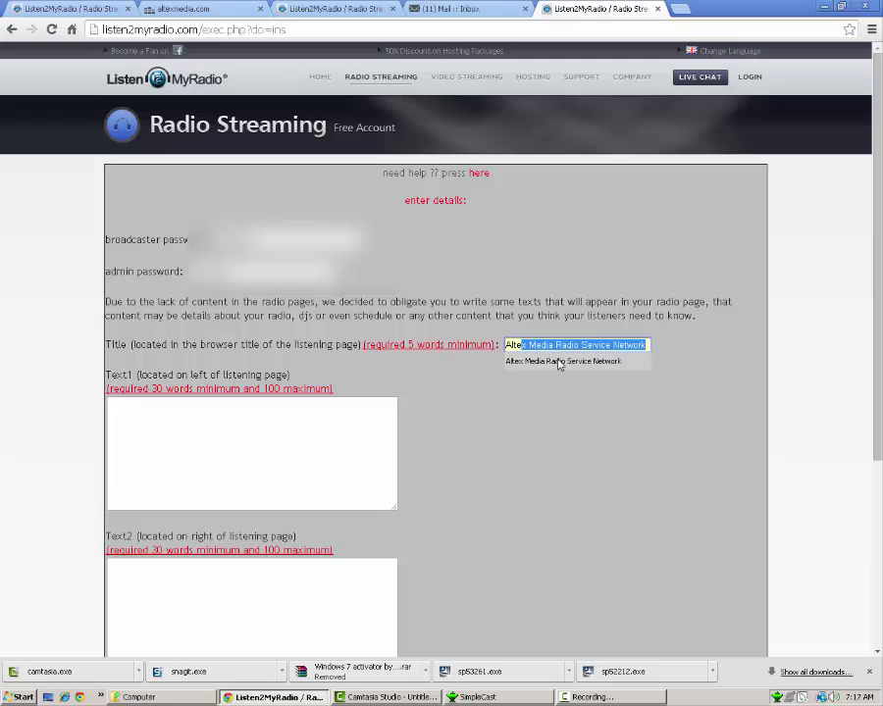
{"action": "left_click", "coordinate": [559, 362]}
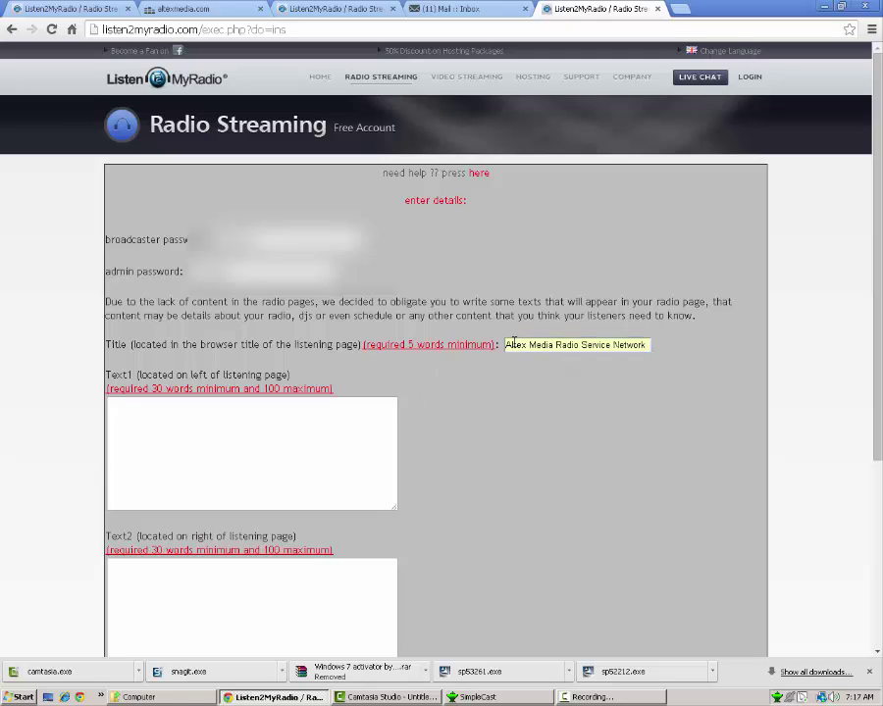
- Type several lines of filler text into the Text1 box
{"action": "left_click", "coordinate": [182, 426]}
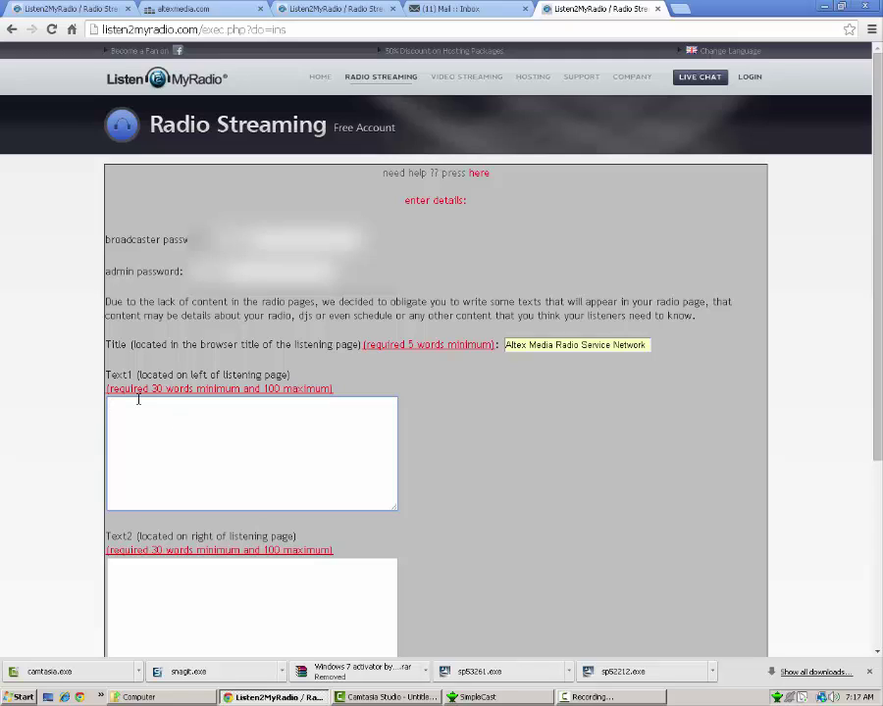
{"action": "type", "text": "a dasd asdasdsad asdasddasdasd"}
{"action": "type", "text": "sda ajsadj "}
{"action": "type", "text": "sedasdasdasd adasdas dasd asdas "}
{"action": "type", "text": "dasd asd sdas dasd asda dasd"}
{"action": "type", "text": " asdad "}
{"action": "type", "text": "  dasdsfsf  jkn"}
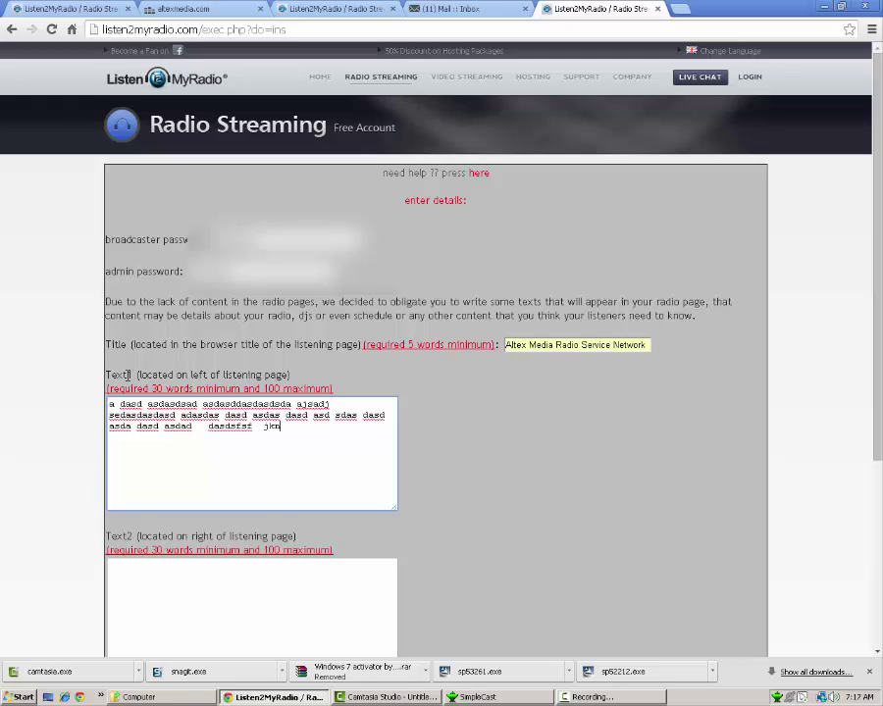
{"action": "type", "text": "j nl j jsad ad aasdas dasdaskjadnasjk dnaas"}
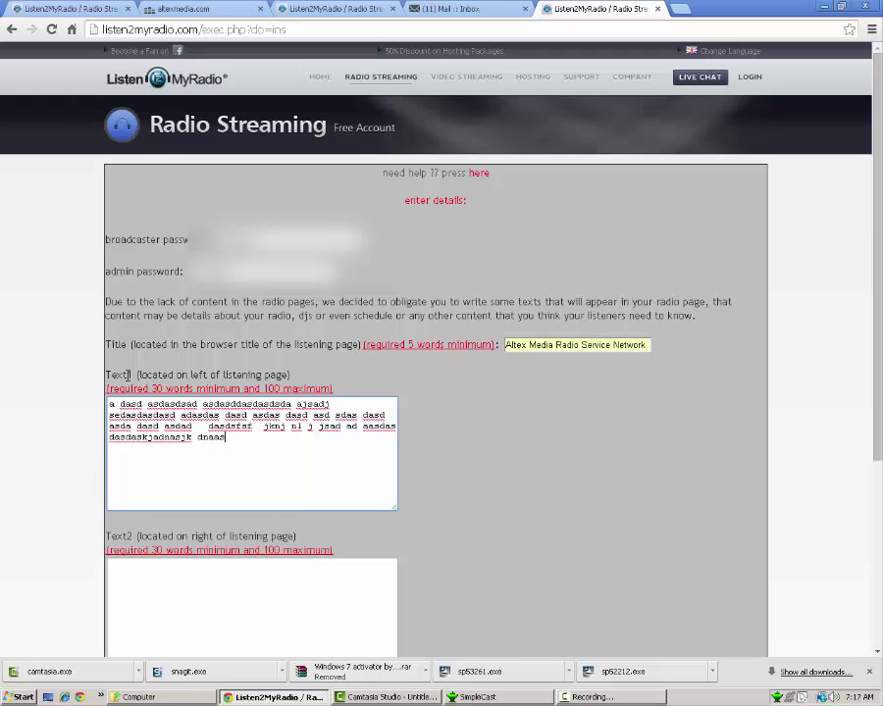
{"action": "type", "text": "jkd"}
{"action": "key", "text": "Return"}
{"action": "type", "text": "fad"}
{"action": "key", "text": "Return"}
{"action": "key", "text": "Return"}
{"action": "type", "text": "d"}
{"action": "key", "text": "Return"}
{"action": "type", "text": "acvsg a f a fgadf gfg fg asf g sfd gsf gsf "}
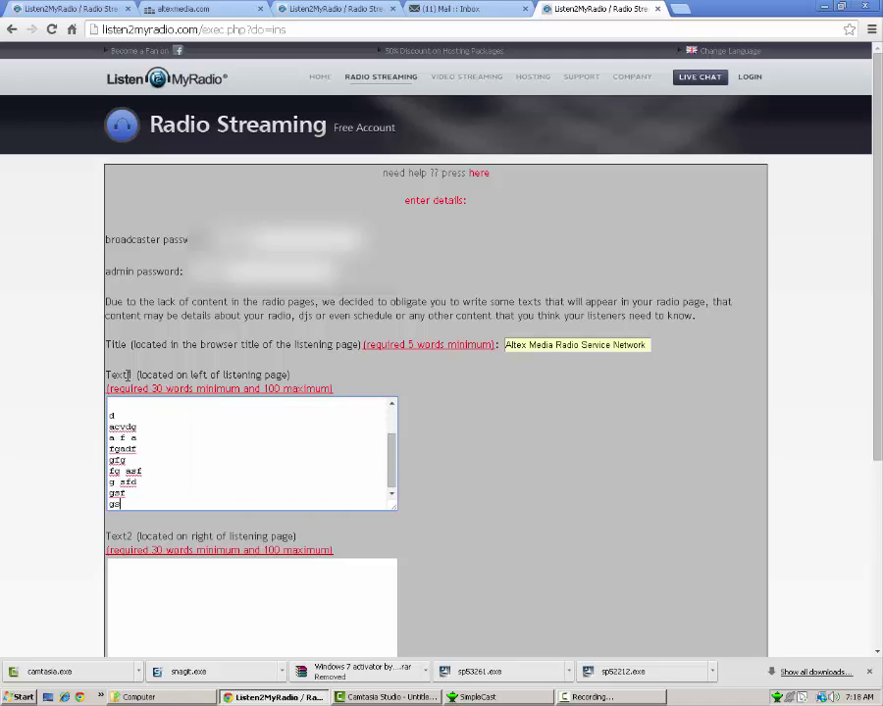
{"action": "type", "text": "gsf"}
{"action": "key", "text": "Return"}
{"action": "type", "text": "sgsg sdag a"}
{"action": "key", "text": "Return"}
- Copy the Text1 filler text and paste it into Text2
{"action": "key", "text": "ctrl+a"}
{"action": "key", "text": "ctrl+c"}
{"action": "left_click", "coordinate": [142, 604]}
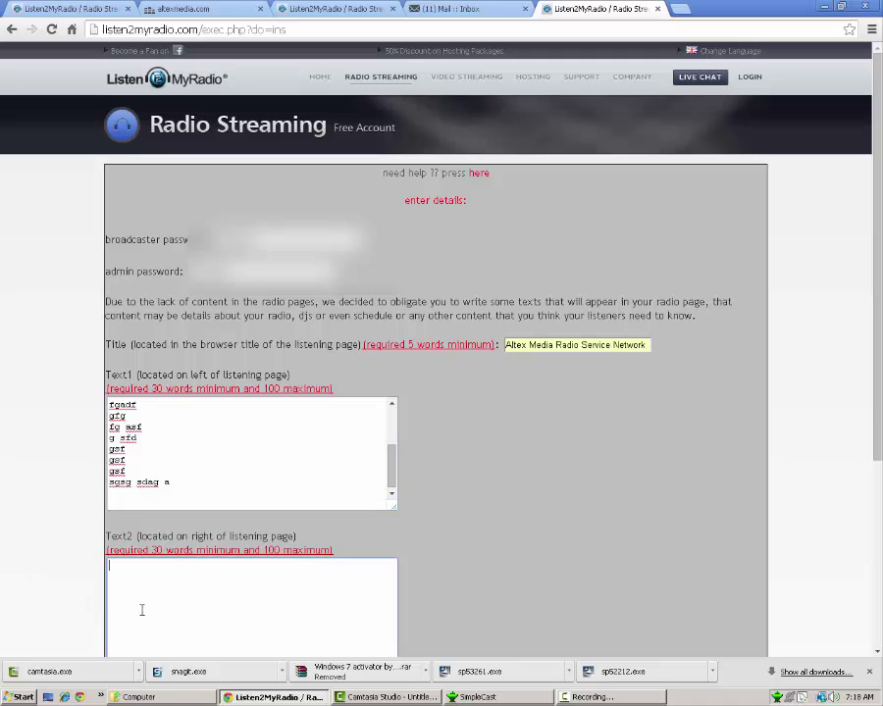
{"action": "key", "text": "ctrl+v"}
{"action": "scroll", "coordinate": [286, 536], "scroll_direction": "down", "scroll_amount": 3}
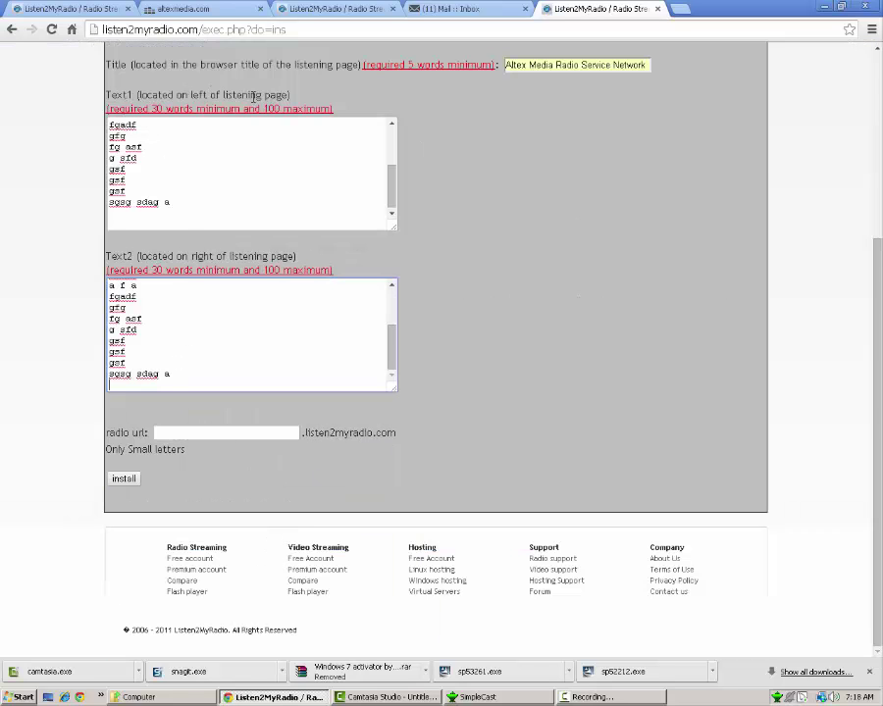
{"action": "left_click_drag", "start_coordinate": [179, 176], "coordinate": [59, 86]}
{"action": "left_click_drag", "start_coordinate": [182, 373], "coordinate": [89, 245]}
{"action": "left_click", "coordinate": [145, 317]}
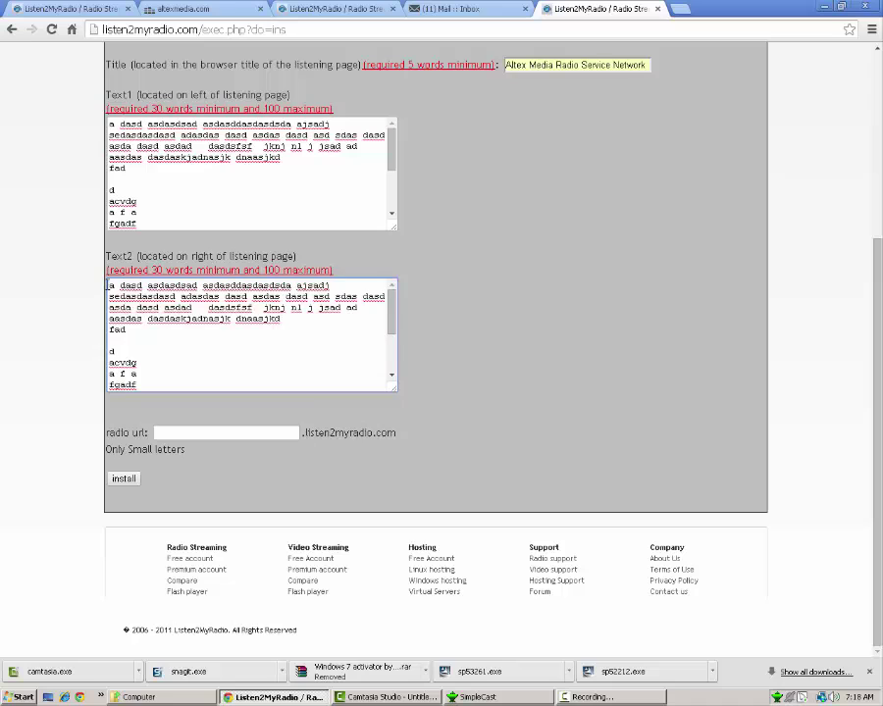
{"action": "left_click_drag", "start_coordinate": [110, 284], "coordinate": [178, 424]}
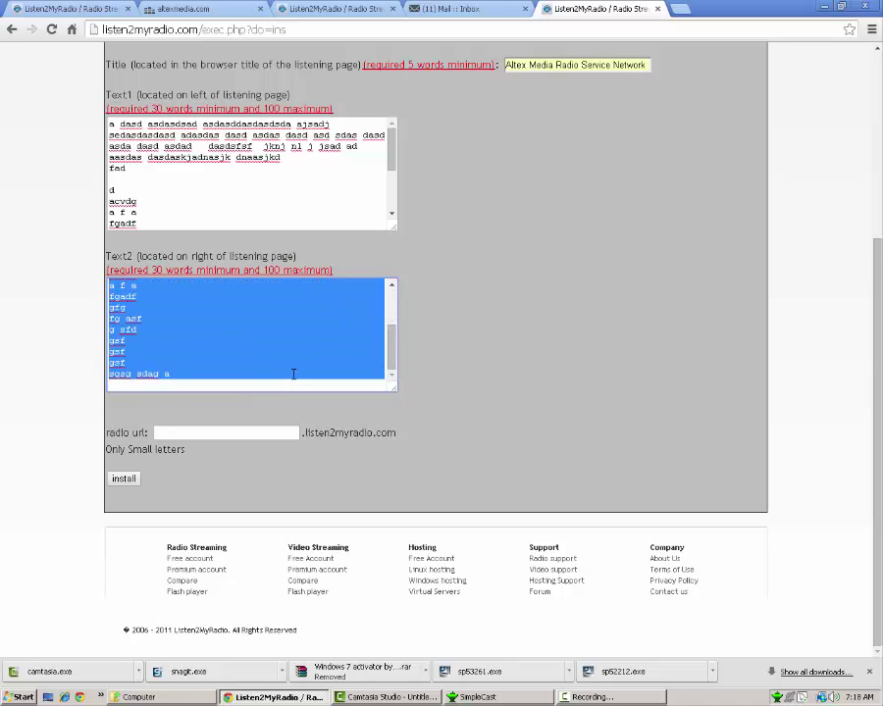
- Enter 'altexmediaradio' as the radio URL and submit the install form
{"action": "left_click", "coordinate": [218, 432]}
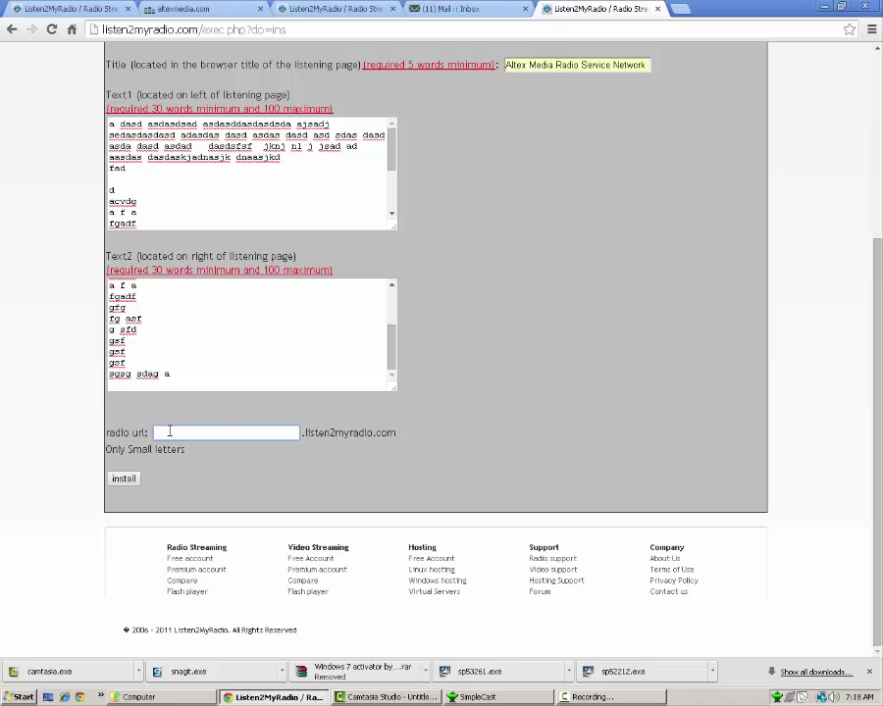
{"action": "left_click_drag", "start_coordinate": [300, 433], "coordinate": [401, 432]}
{"action": "left_click", "coordinate": [391, 437]}
{"action": "left_click", "coordinate": [283, 438]}
{"action": "type", "text": "al"}
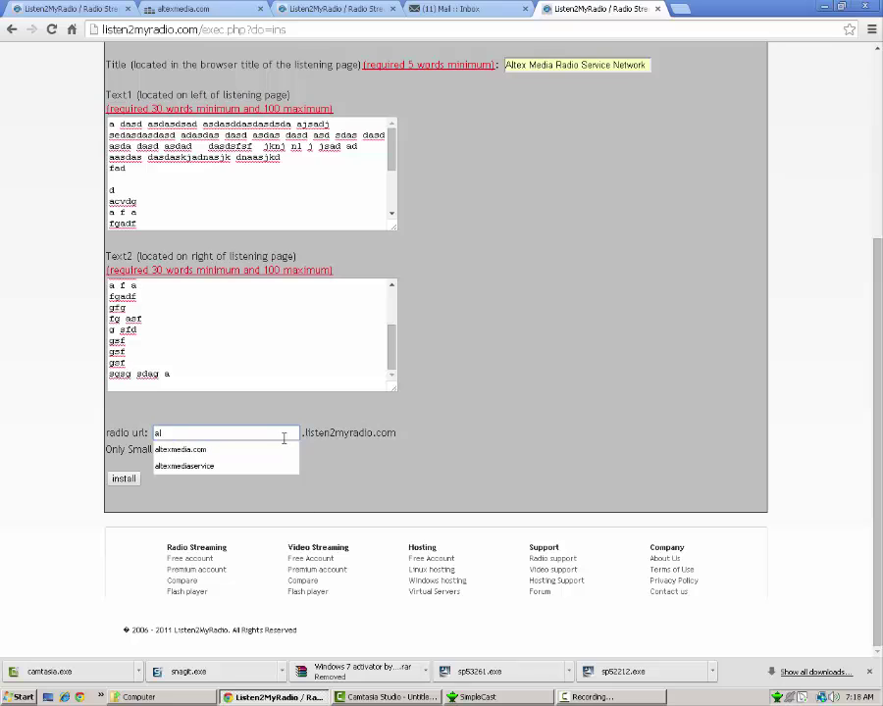
{"action": "type", "text": "texmediaradi"}
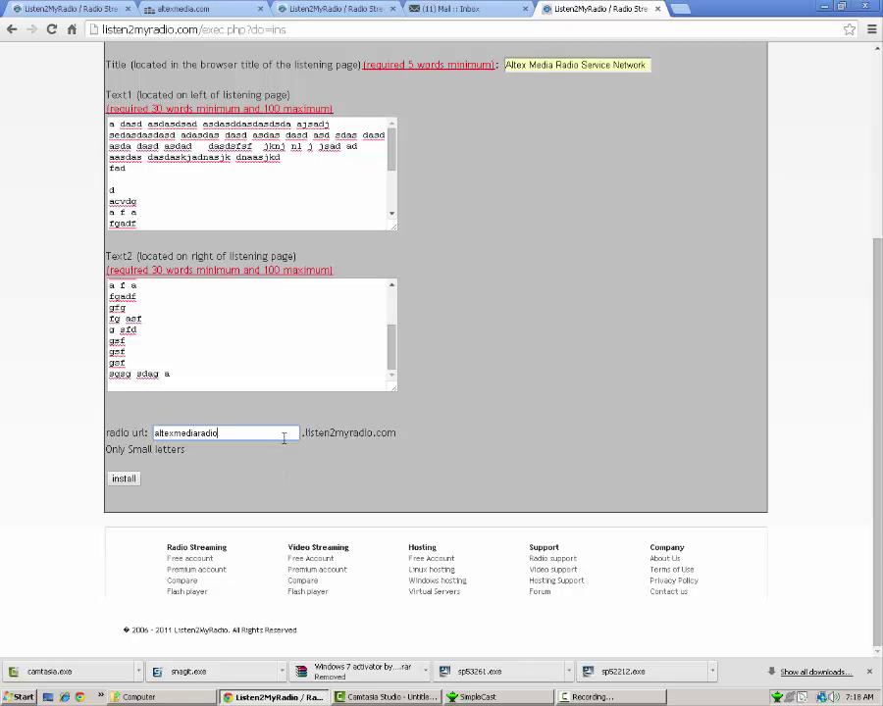
{"action": "type", "text": "o"}
{"action": "left_click_drag", "start_coordinate": [281, 428], "coordinate": [190, 467]}
{"action": "left_click", "coordinate": [219, 430]}
{"action": "left_click", "coordinate": [123, 479]}
{"action": "scroll", "coordinate": [226, 461], "scroll_direction": "down", "scroll_amount": 6}
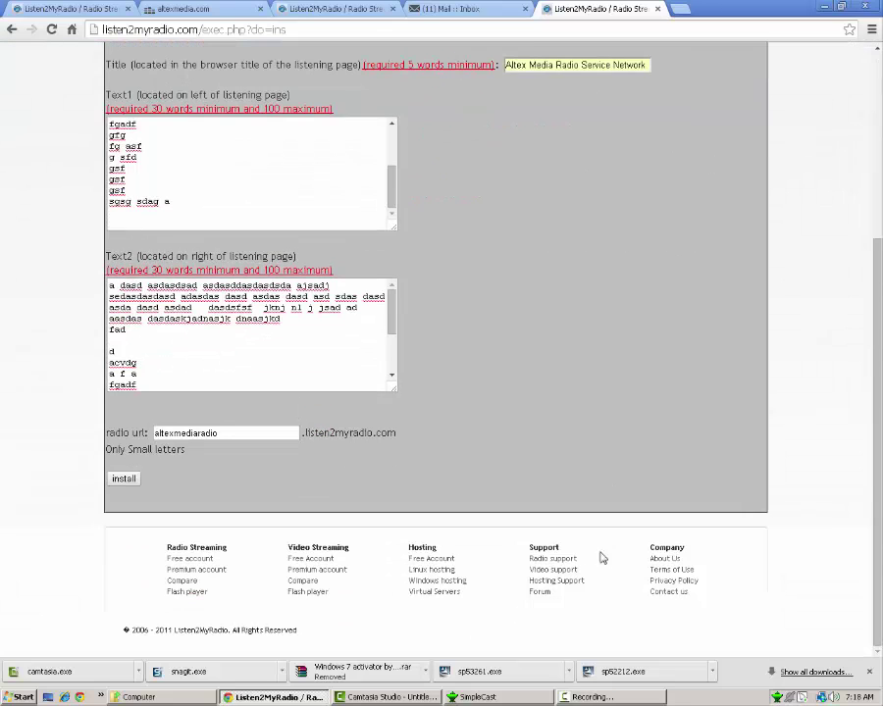
{"action": "left_click", "coordinate": [124, 480]}
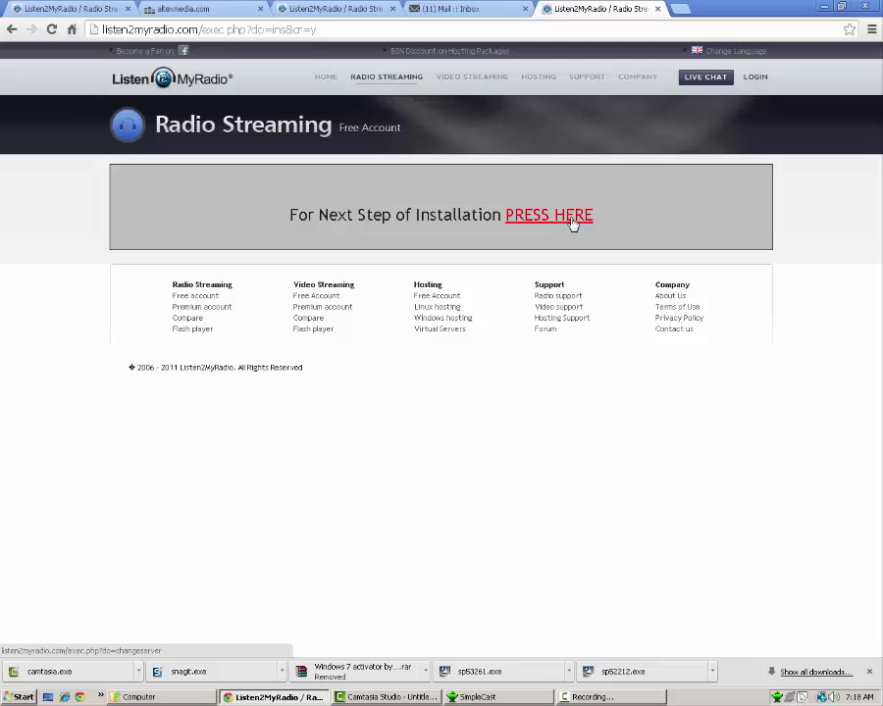
- Continue to the server location page and look over the UK best-servers note
{"action": "left_click", "coordinate": [574, 223]}
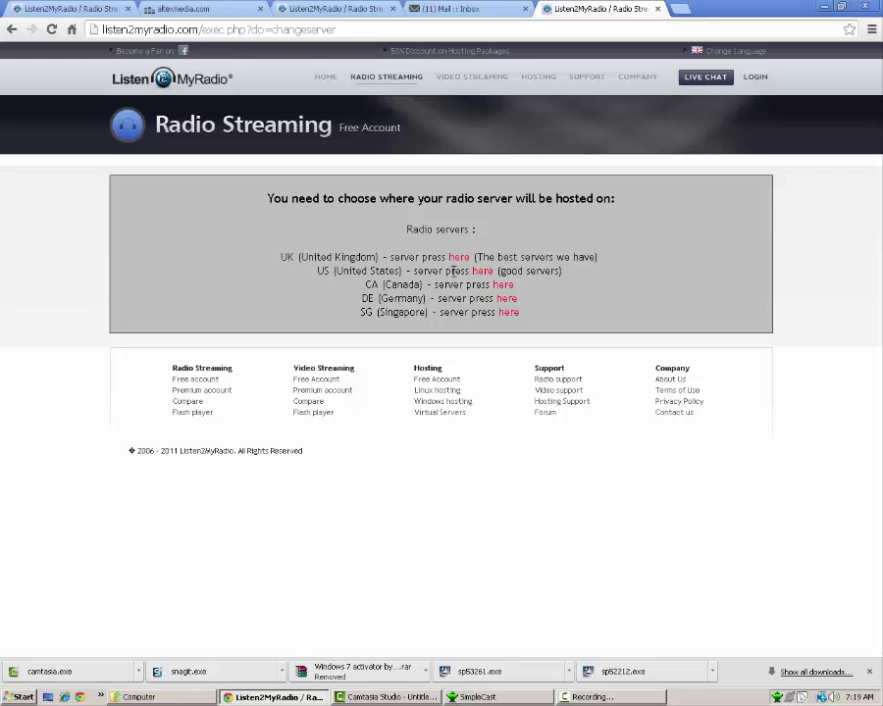
{"action": "left_click_drag", "start_coordinate": [474, 257], "coordinate": [498, 257]}
{"action": "left_click_drag", "start_coordinate": [554, 257], "coordinate": [493, 271]}
{"action": "left_click", "coordinate": [549, 256]}
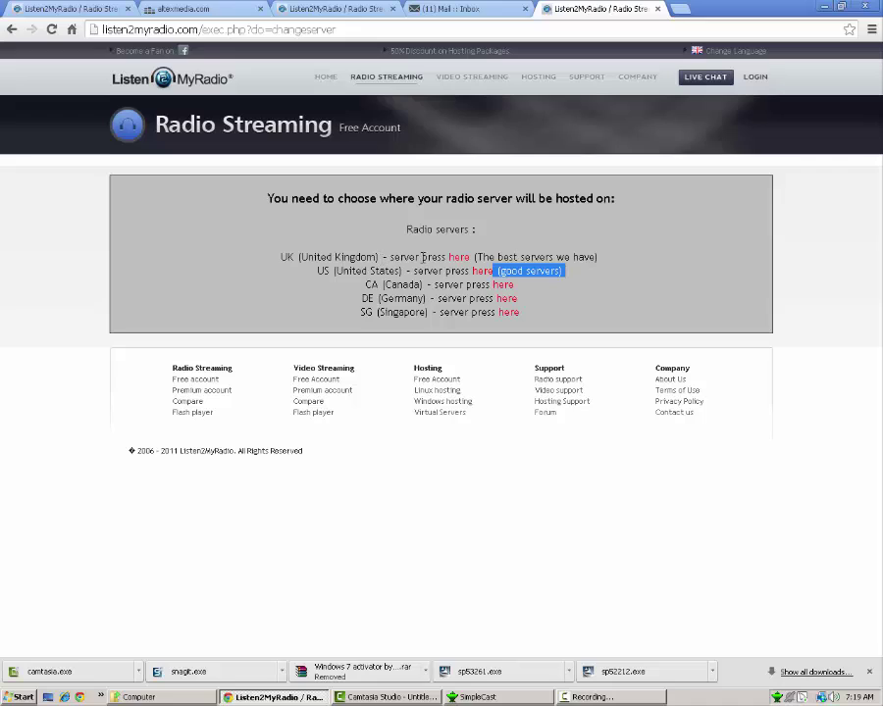
{"action": "left_click_drag", "start_coordinate": [474, 257], "coordinate": [596, 257]}
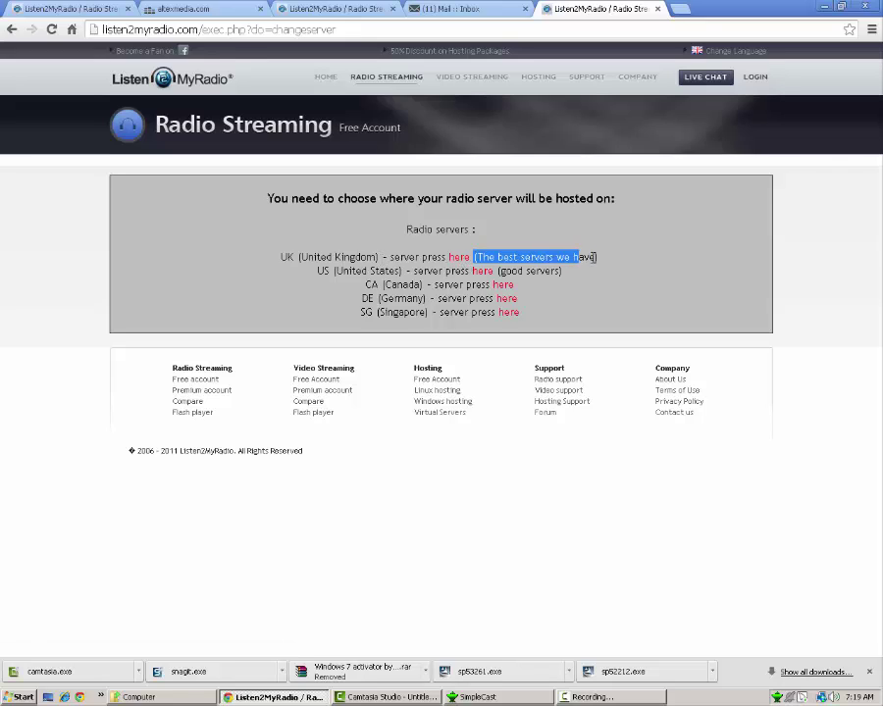
{"action": "left_click", "coordinate": [606, 262]}
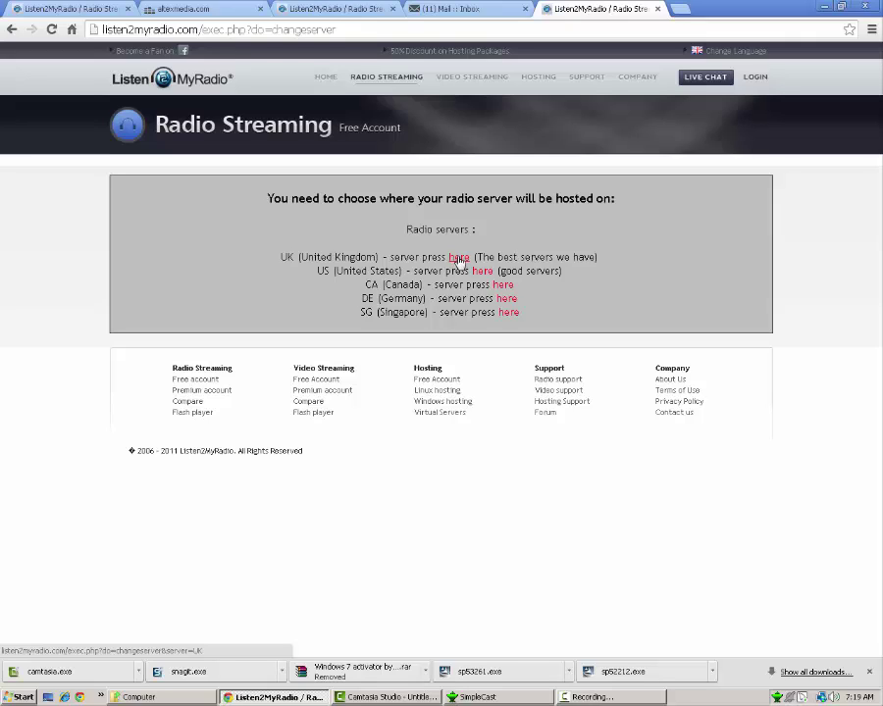
- Choose the UK server, giving broadcast IP 95.154.254.157 on port 26511
{"action": "left_click", "coordinate": [458, 258]}
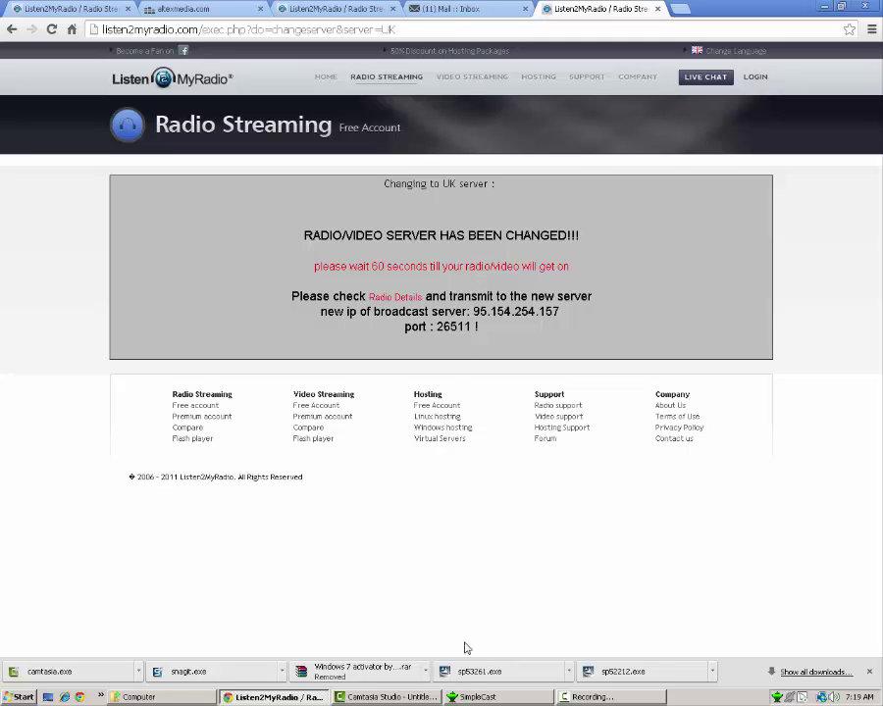
- Add a new 'MP3 and mp3PRO' encoder from SimpleCast's Encoders list
{"action": "left_click", "coordinate": [471, 698]}
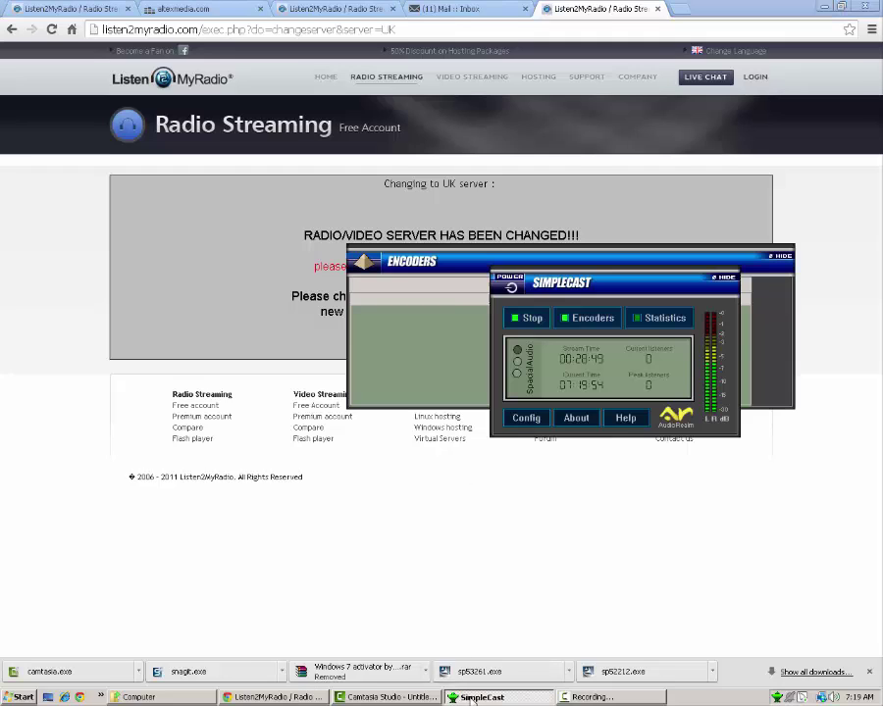
{"action": "left_click_drag", "start_coordinate": [560, 286], "coordinate": [137, 278]}
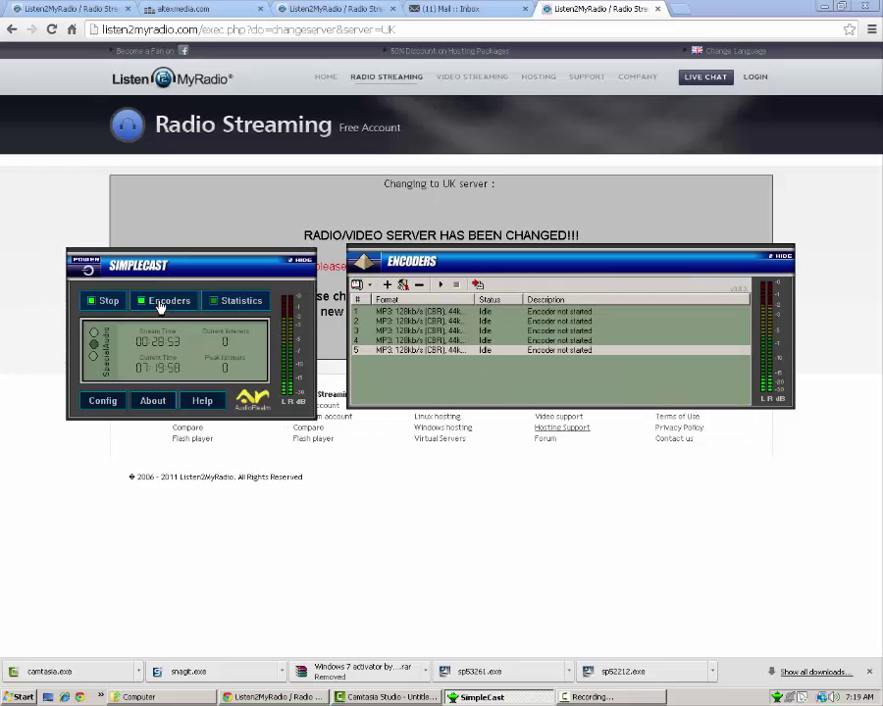
{"action": "left_click", "coordinate": [160, 304]}
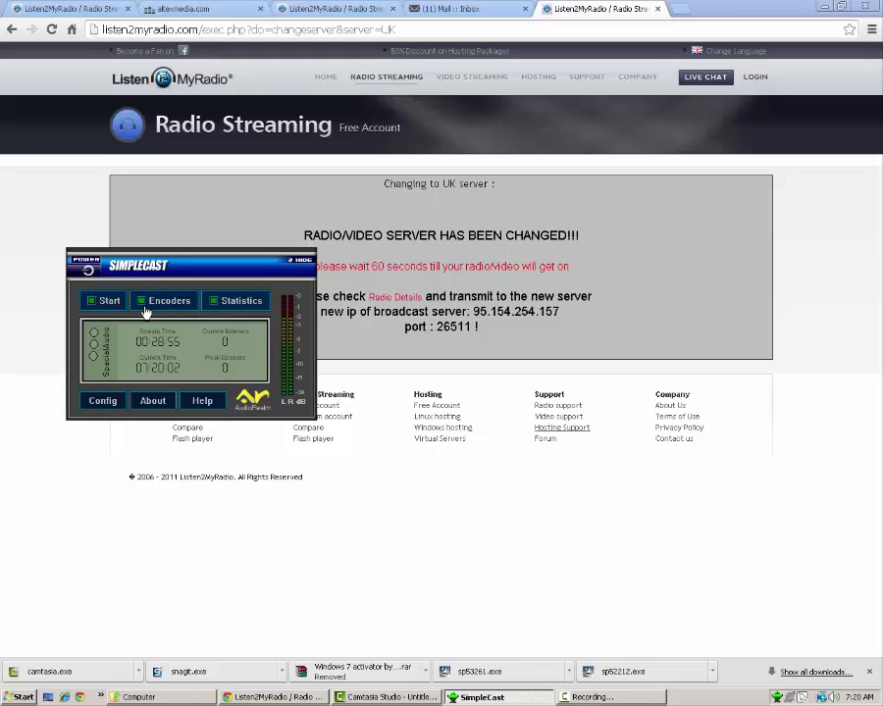
{"action": "left_click", "coordinate": [147, 304]}
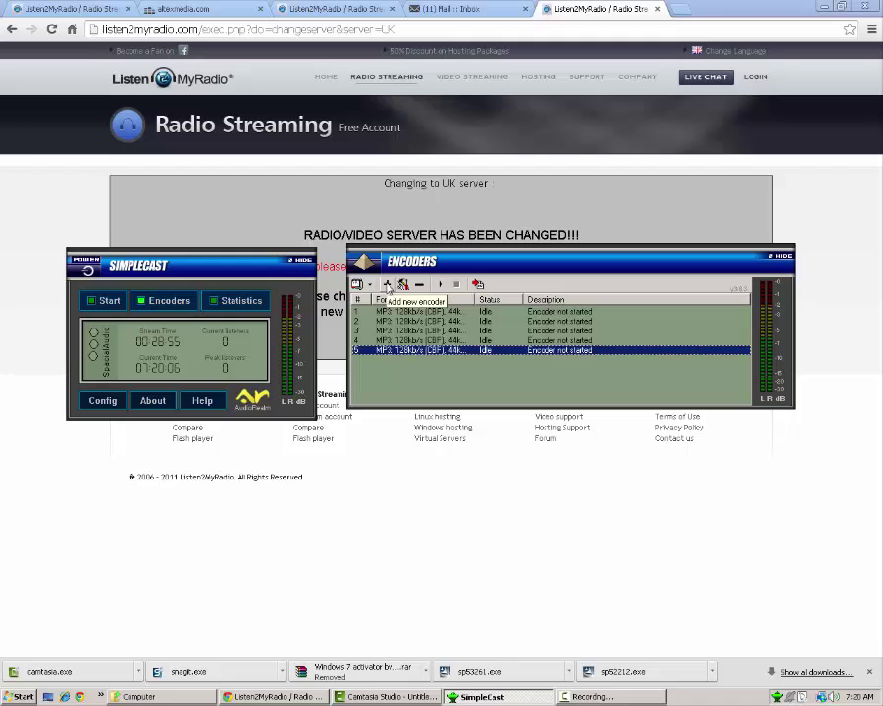
{"action": "left_click", "coordinate": [388, 287]}
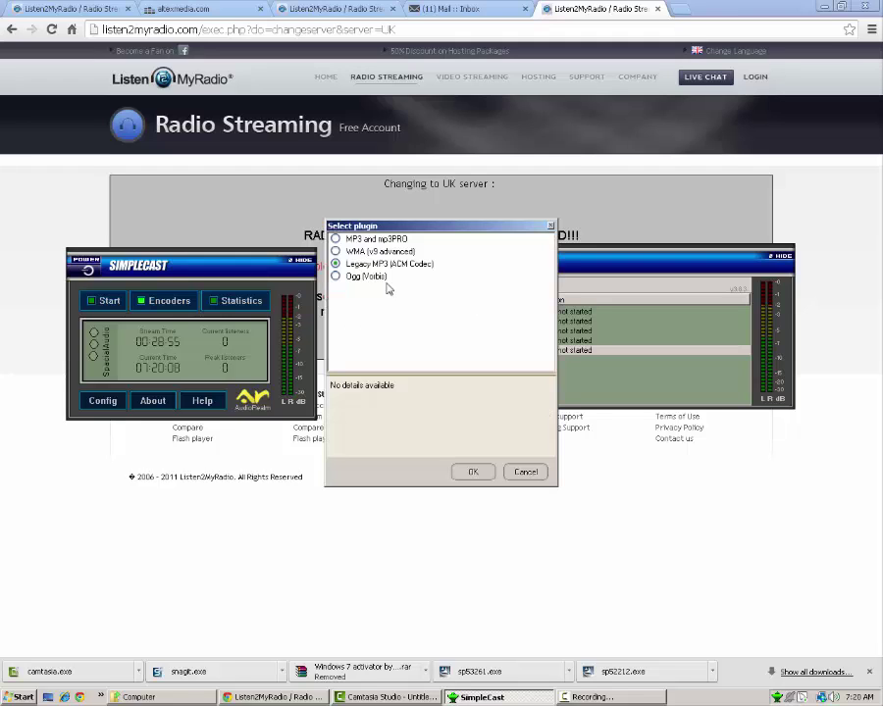
{"action": "left_click_drag", "start_coordinate": [412, 231], "coordinate": [532, 367]}
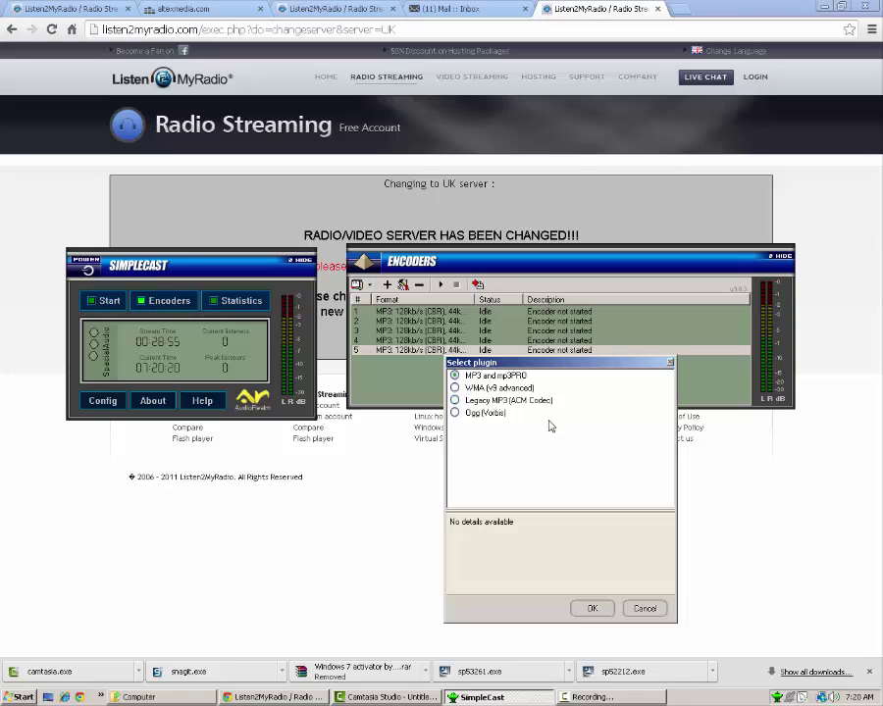
{"action": "left_click", "coordinate": [593, 609]}
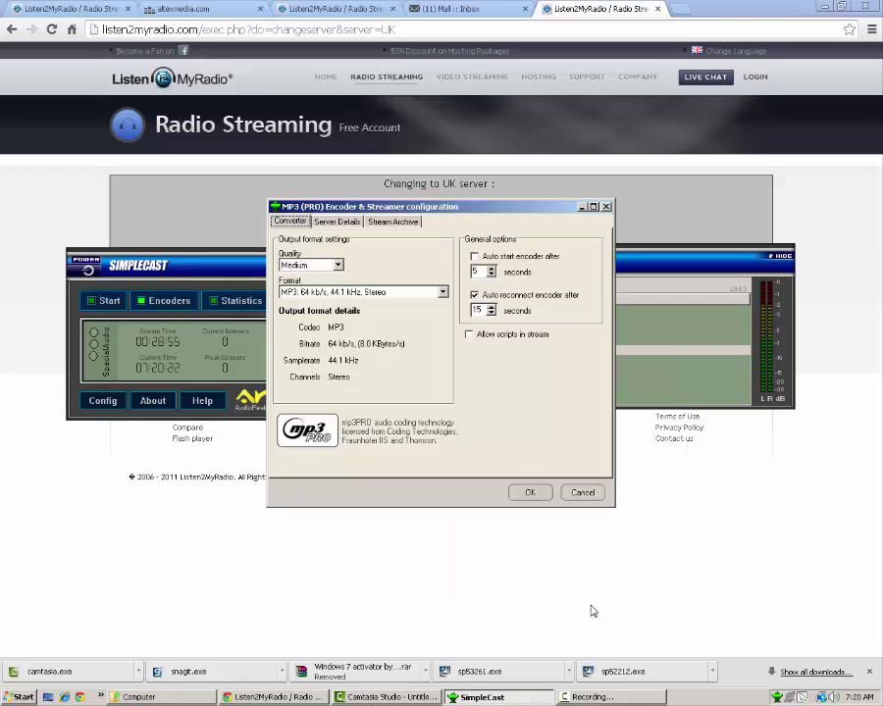
- Set the encoder's quality to Fast and its output format to MP3 128 kb/s, 44.1 kHz, Stereo
{"action": "left_click", "coordinate": [455, 200]}
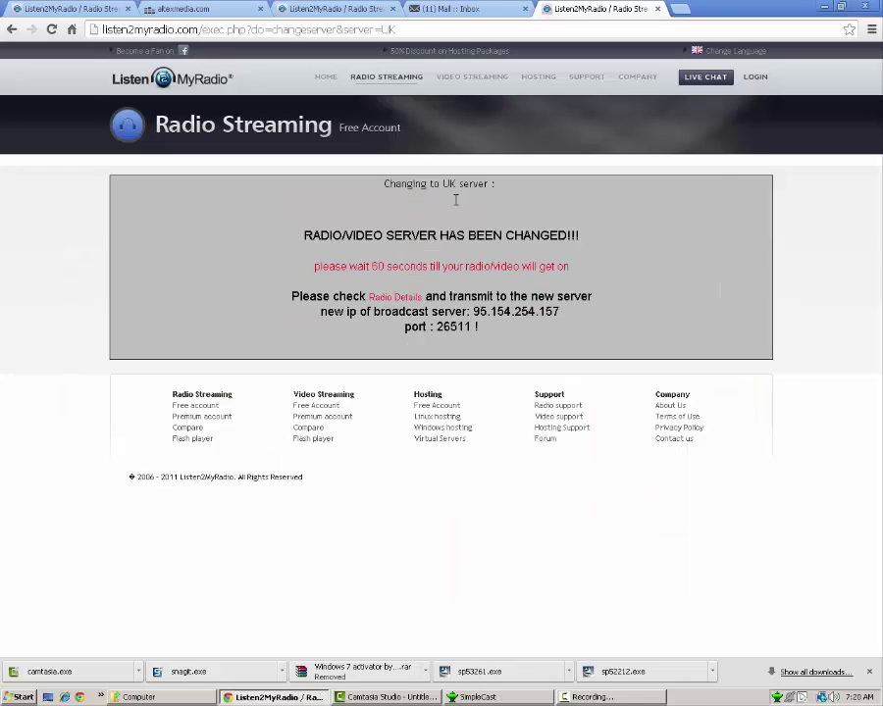
{"action": "left_click", "coordinate": [501, 698]}
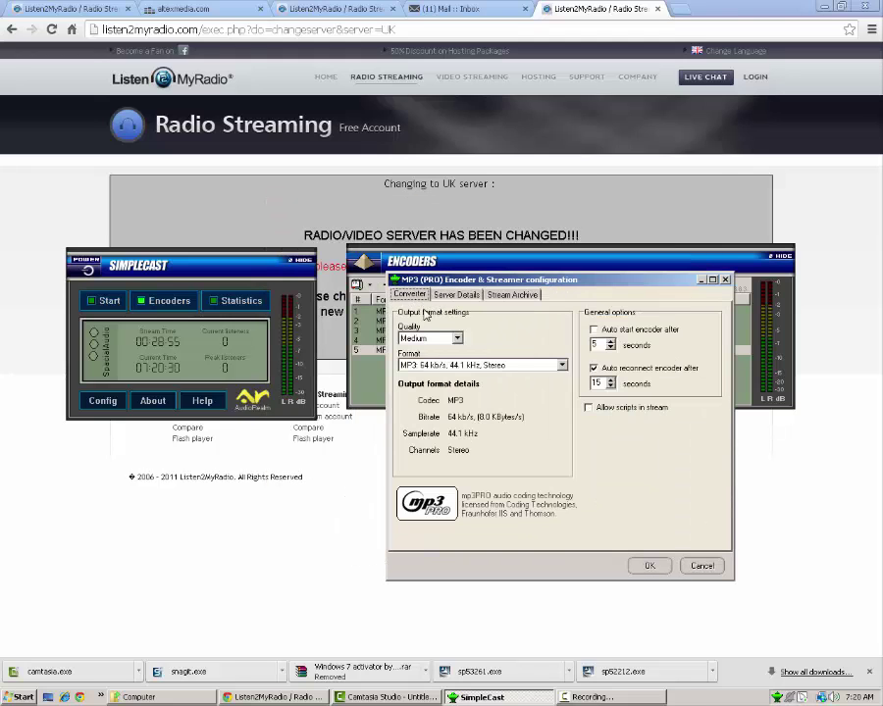
{"action": "left_click", "coordinate": [429, 339]}
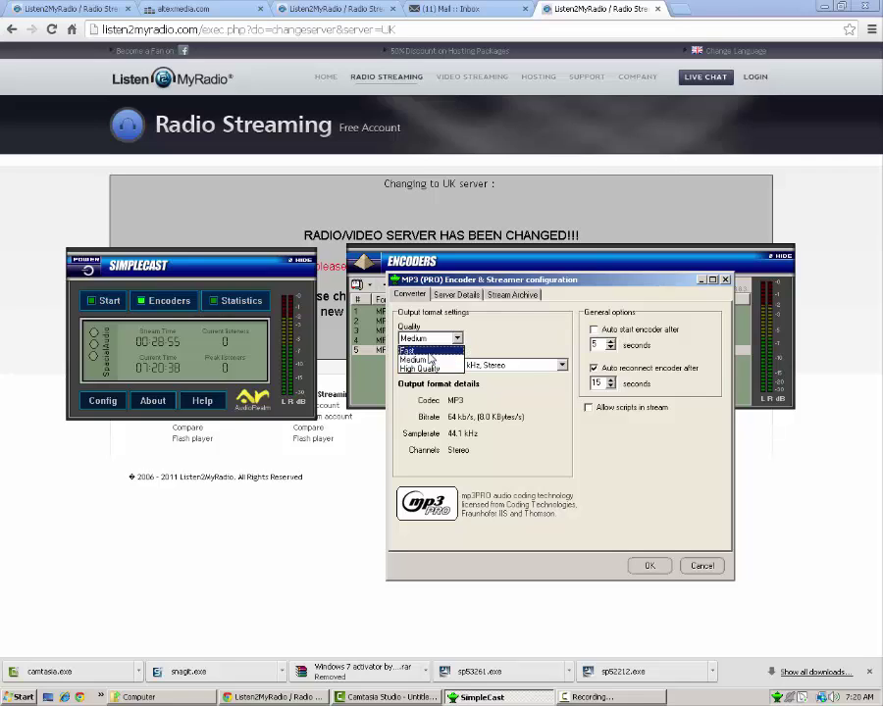
{"action": "left_click", "coordinate": [428, 353]}
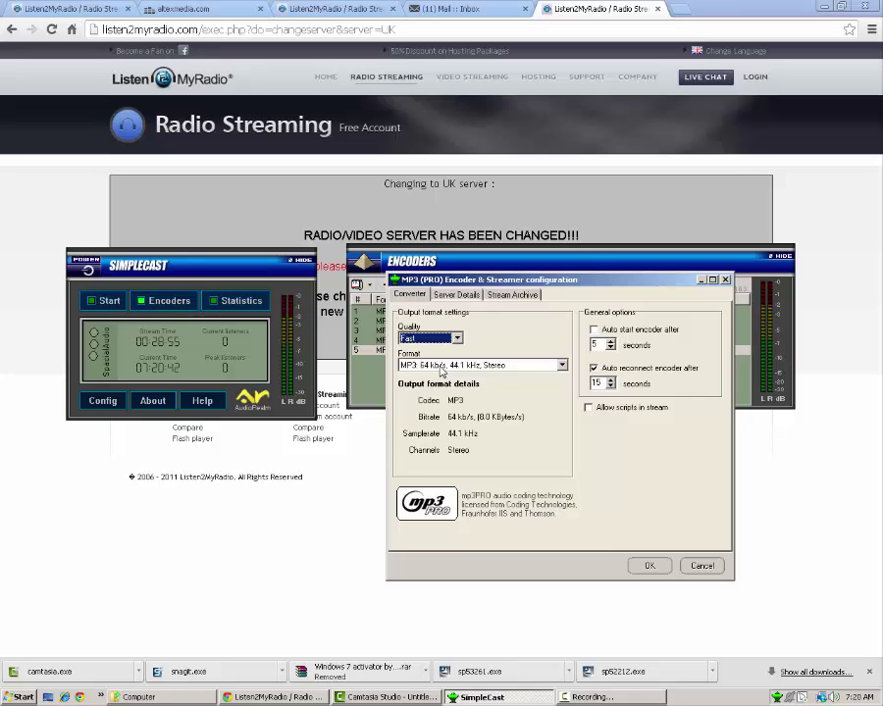
{"action": "left_click", "coordinate": [440, 369]}
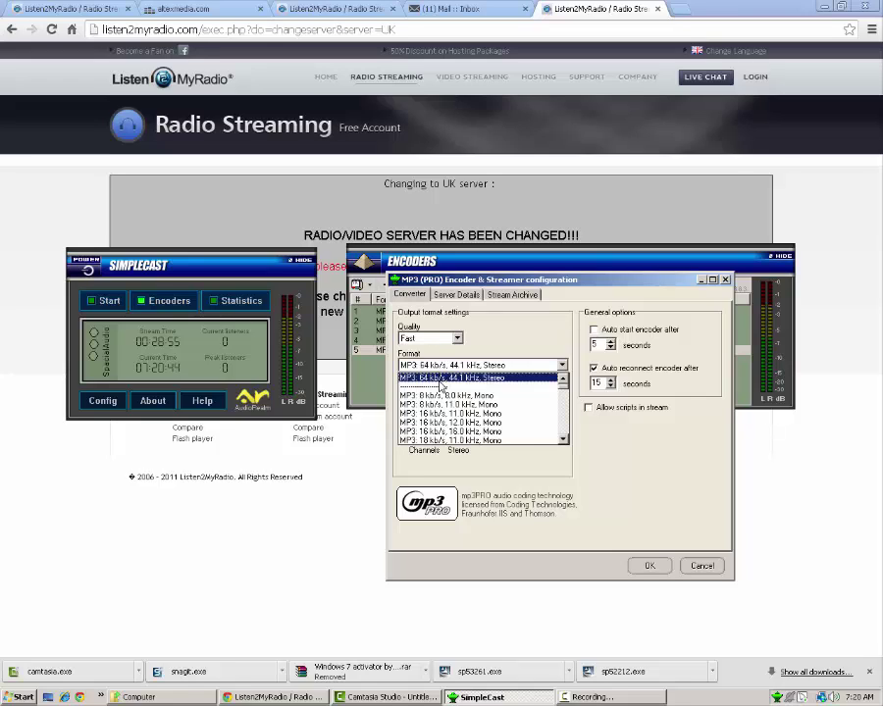
{"action": "scroll", "coordinate": [461, 412], "scroll_direction": "down", "scroll_amount": 5}
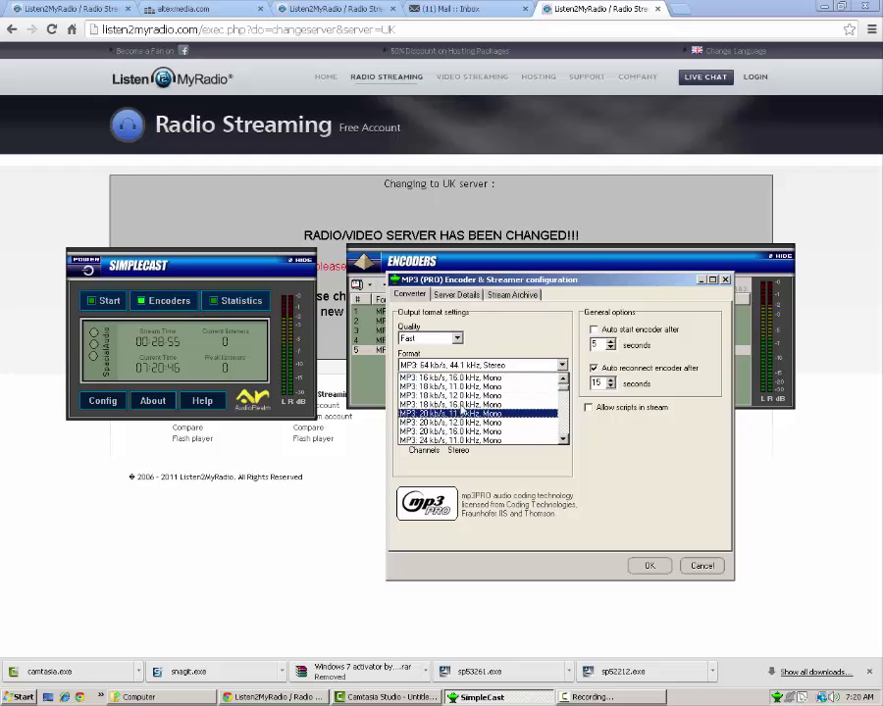
{"action": "scroll", "coordinate": [486, 424], "scroll_direction": "down", "scroll_amount": 10}
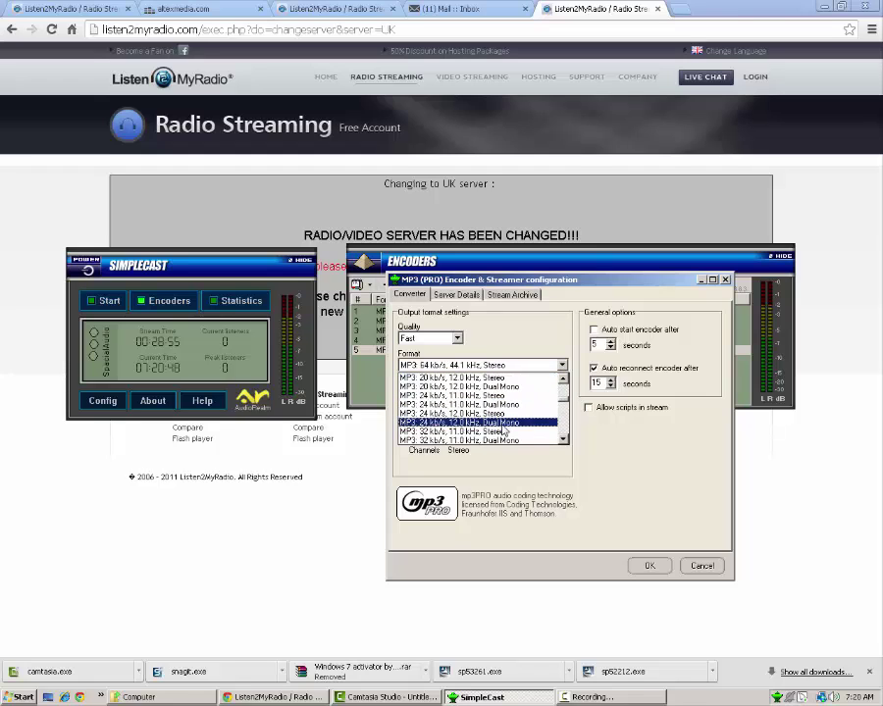
{"action": "scroll", "coordinate": [500, 430], "scroll_direction": "down", "scroll_amount": 10}
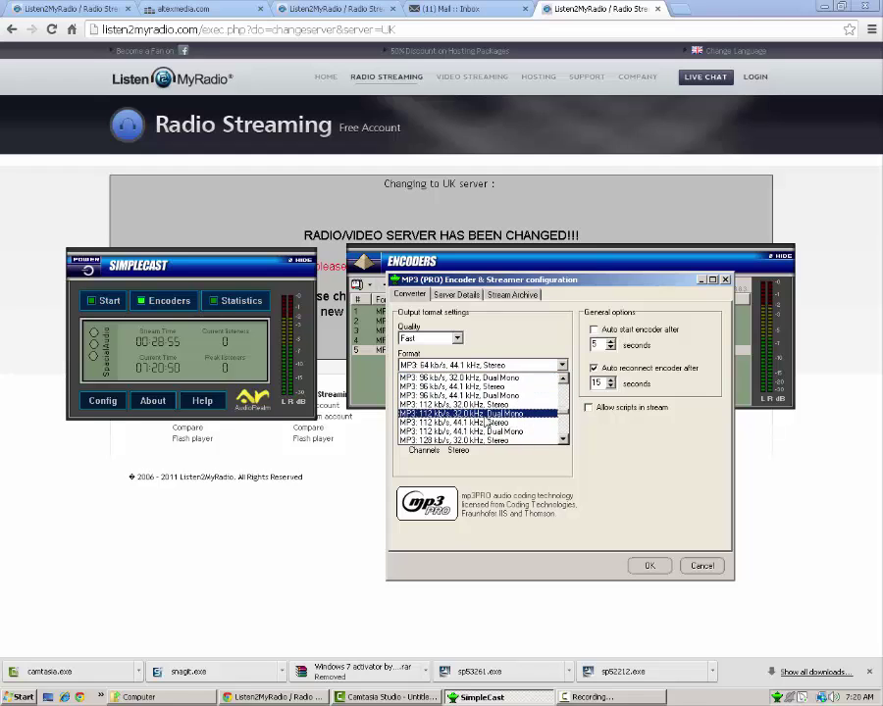
{"action": "scroll", "coordinate": [495, 429], "scroll_direction": "down", "scroll_amount": 3}
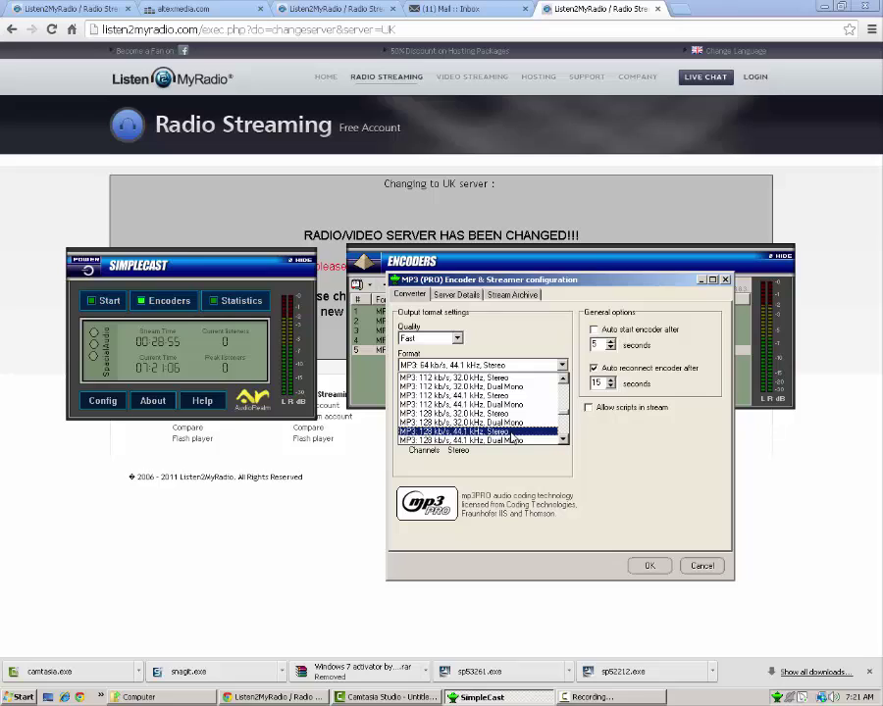
{"action": "left_click", "coordinate": [510, 433]}
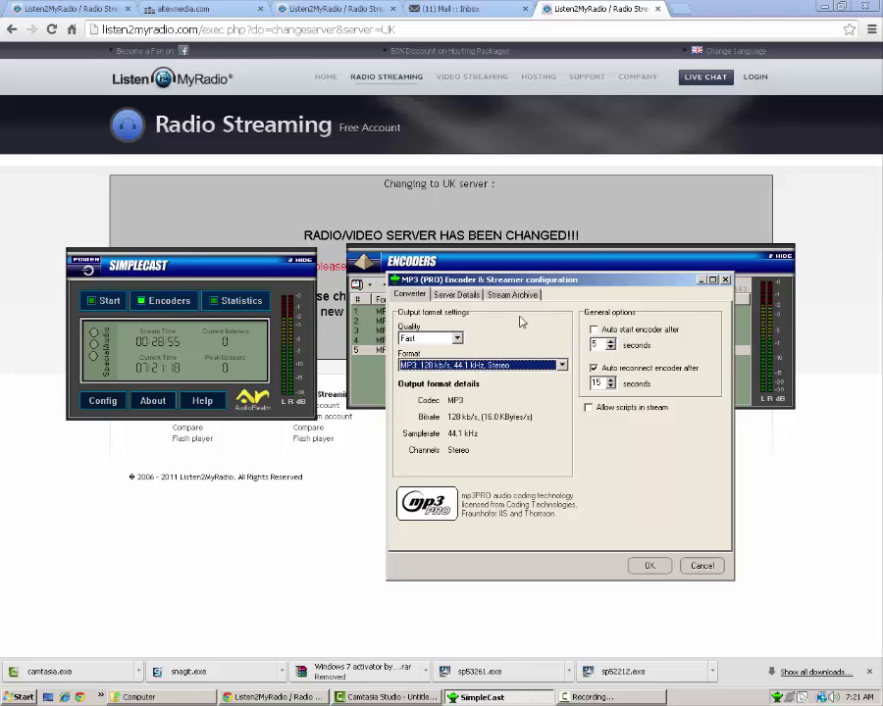
- Replace the localhost server address with IP 95.154.254.157 copied from the Listen2MyRadio page
{"action": "left_click", "coordinate": [451, 296]}
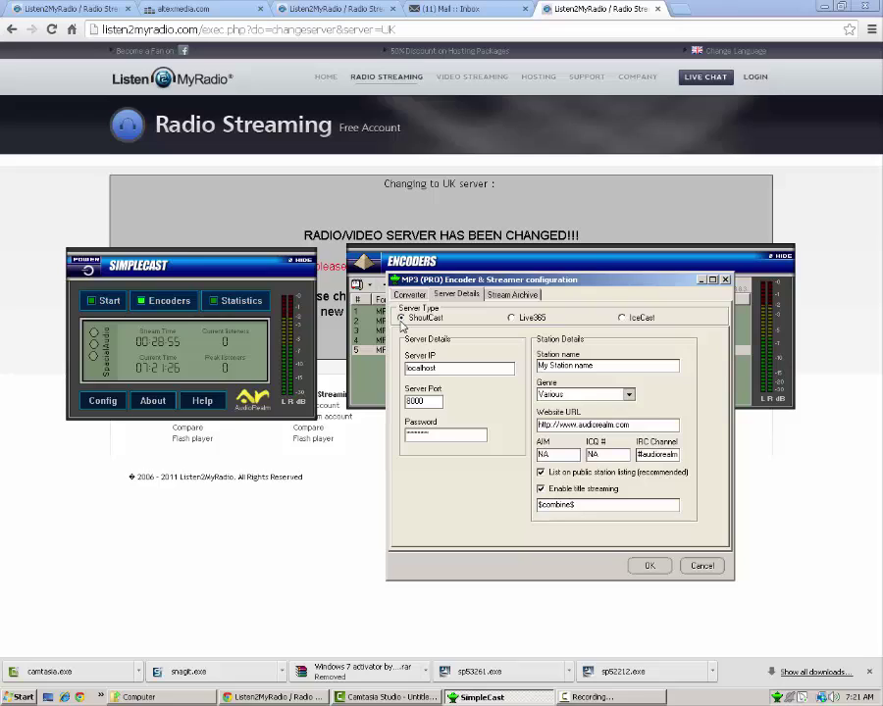
{"action": "double_click", "coordinate": [467, 371]}
{"action": "key", "text": "BackSpace"}
{"action": "left_click", "coordinate": [339, 341]}
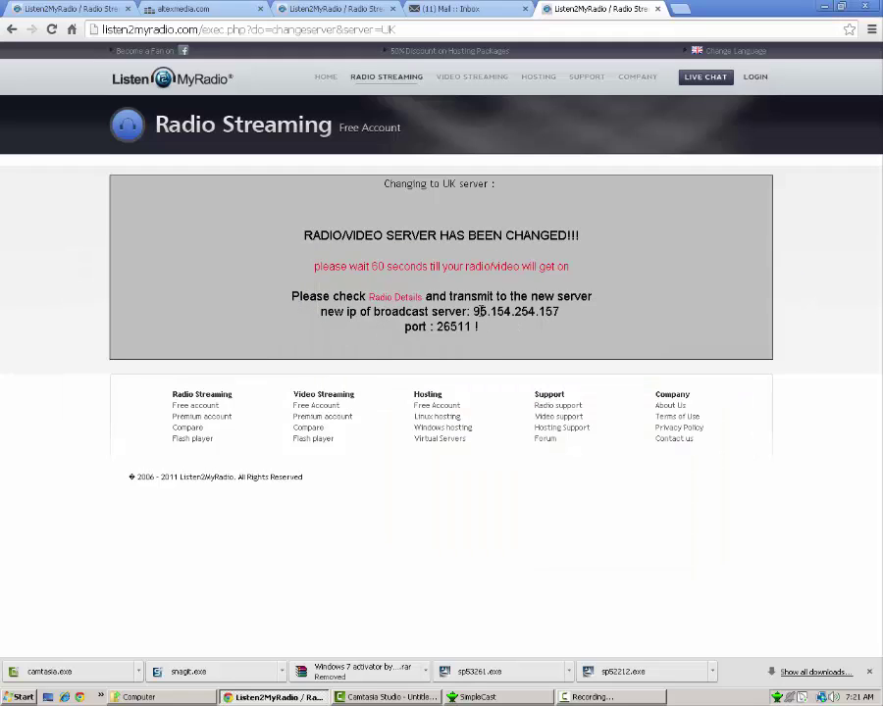
{"action": "left_click_drag", "start_coordinate": [474, 311], "coordinate": [567, 320]}
{"action": "key", "text": "ctrl+c"}
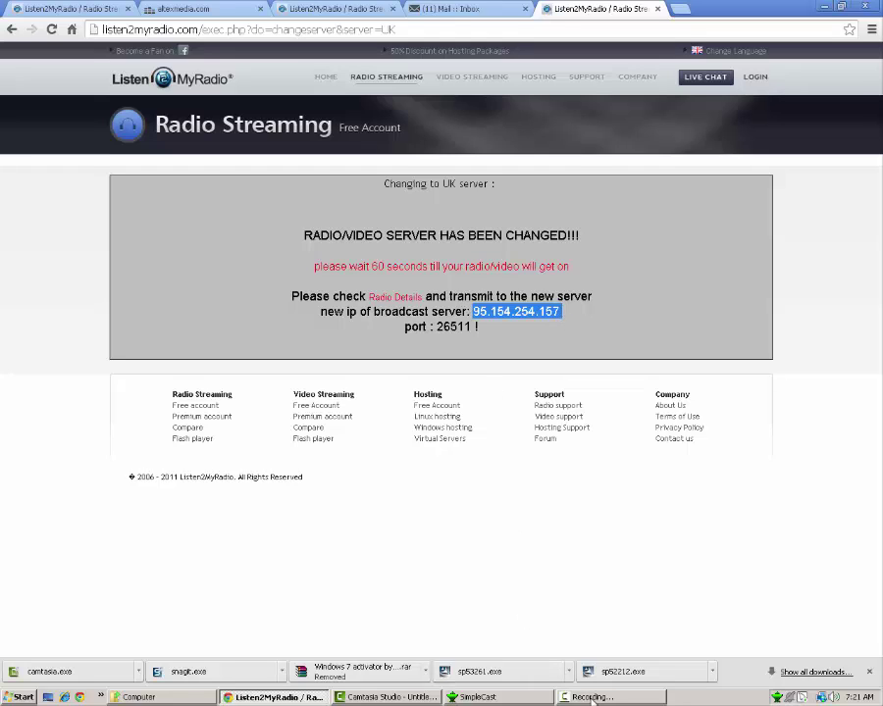
{"action": "left_click", "coordinate": [497, 698]}
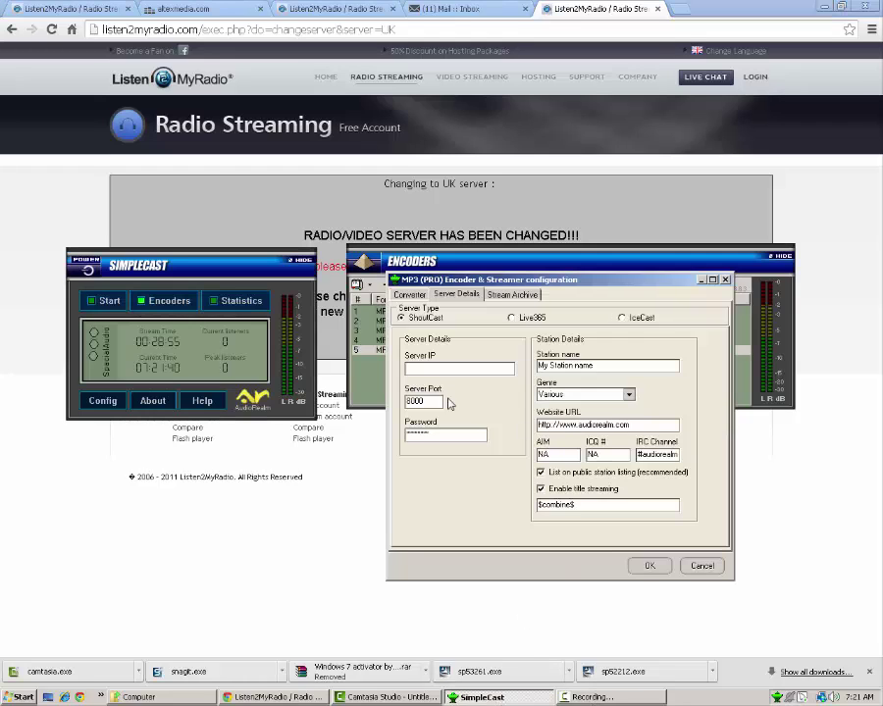
{"action": "key", "text": "ctrl+v"}
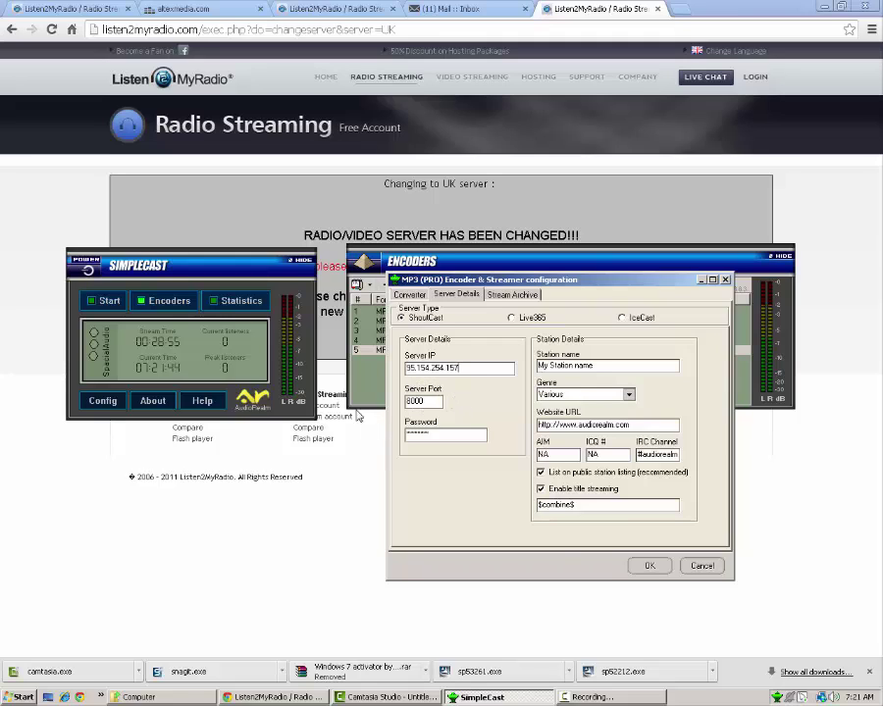
- Replace port 8000 with port 26511 copied from the Listen2MyRadio page
{"action": "left_click", "coordinate": [330, 345]}
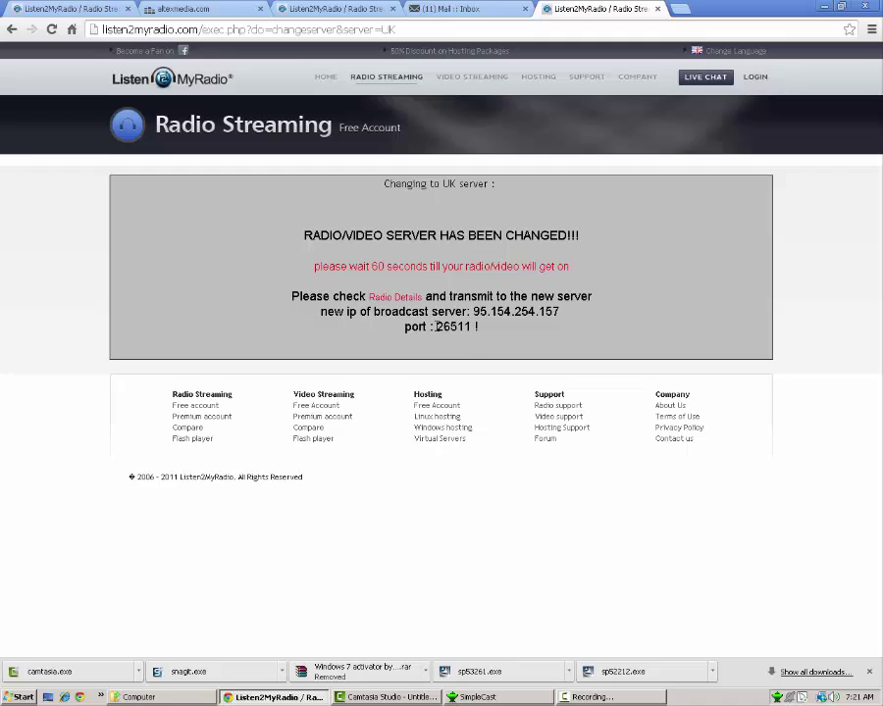
{"action": "left_click_drag", "start_coordinate": [435, 327], "coordinate": [471, 326]}
{"action": "key", "text": "ctrl+c"}
{"action": "key", "text": "alt+Tab"}
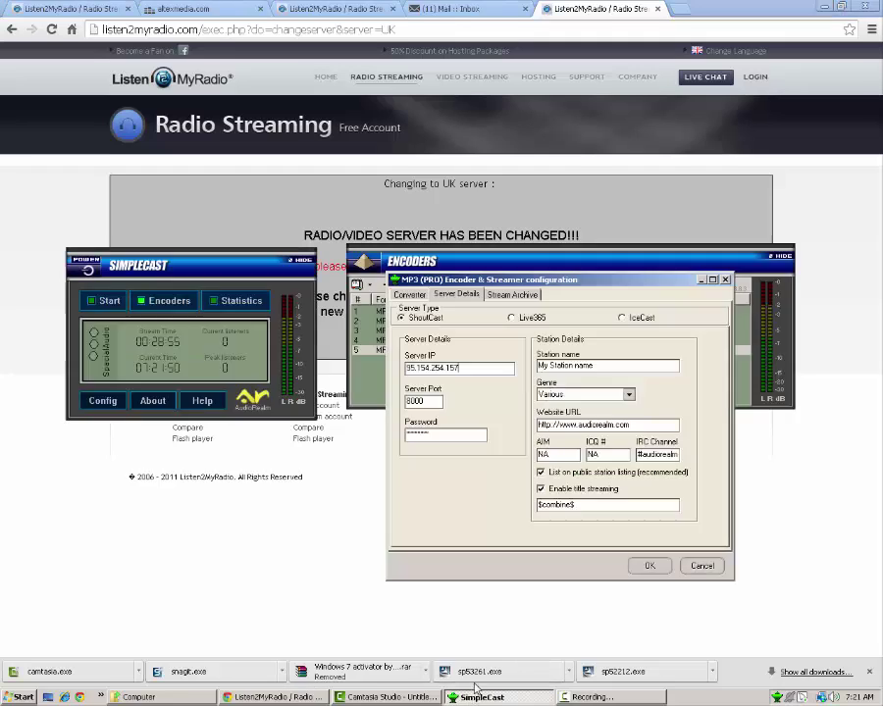
{"action": "double_click", "coordinate": [429, 403]}
{"action": "key", "text": "ctrl+v"}
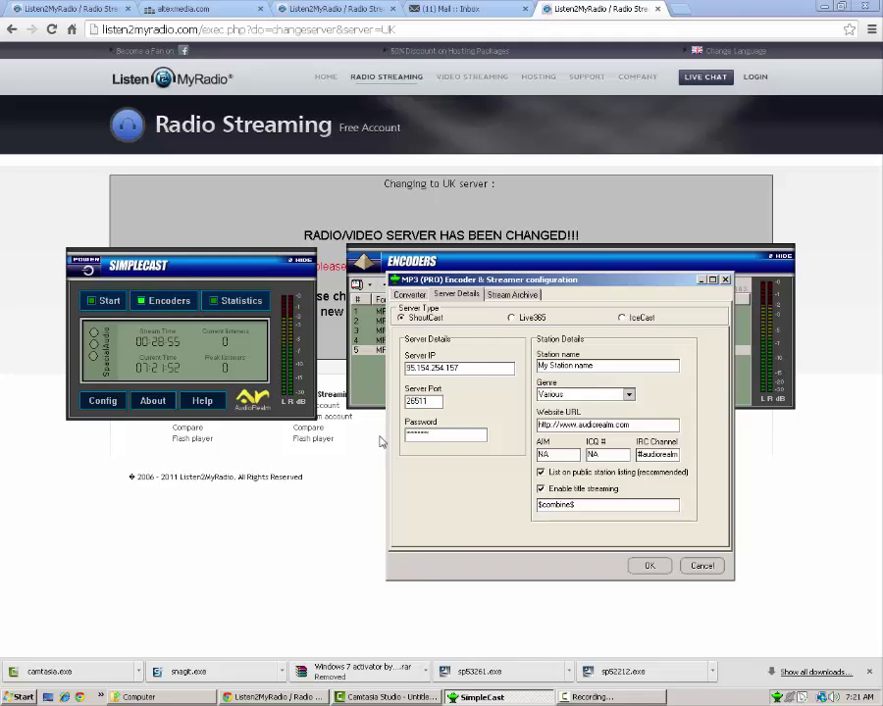
{"action": "key", "text": "alt+Tab"}
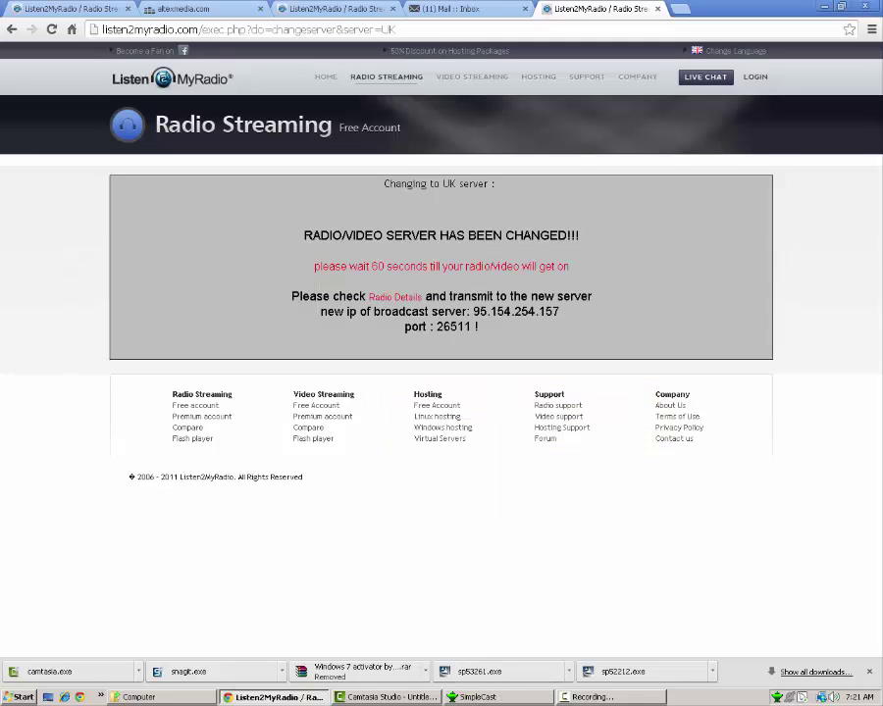
{"action": "key", "text": "alt+Tab"}
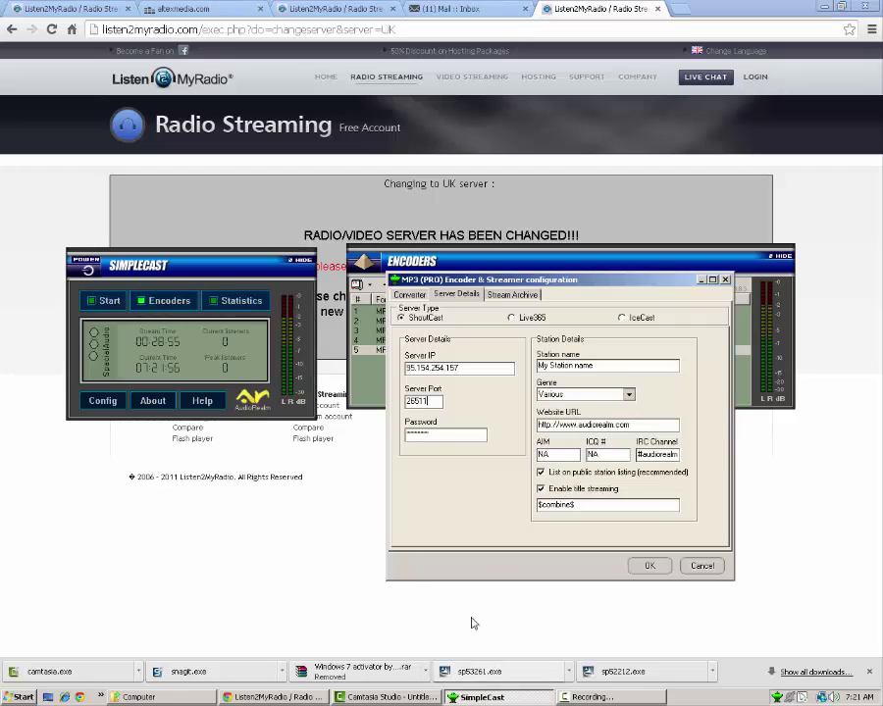
- Enter a new stream password and rename the station to Altex Media Radio
{"action": "double_click", "coordinate": [442, 431]}
{"action": "key", "text": "BackSpace"}
{"action": "type", "text": "********"}
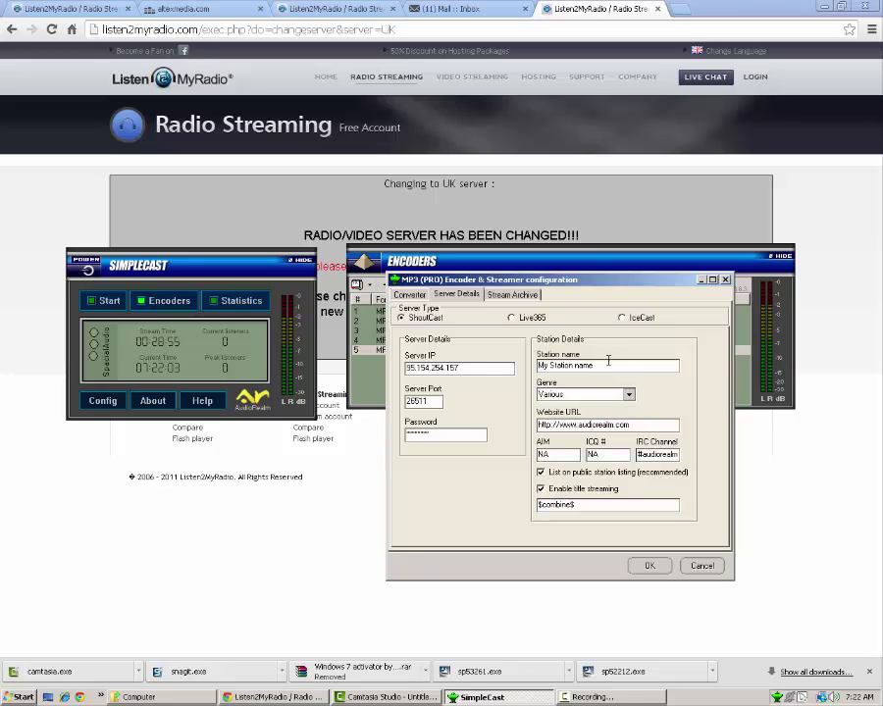
{"action": "left_click_drag", "start_coordinate": [620, 363], "coordinate": [534, 367]}
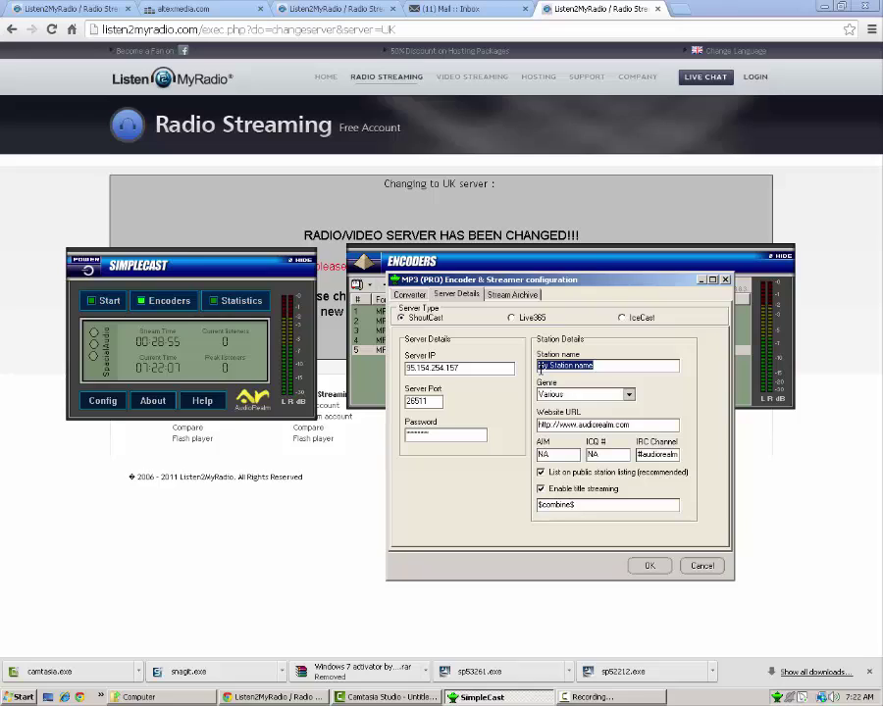
{"action": "double_click", "coordinate": [418, 432]}
{"action": "left_click_drag", "start_coordinate": [676, 366], "coordinate": [538, 366]}
{"action": "key", "text": "BackSpace"}
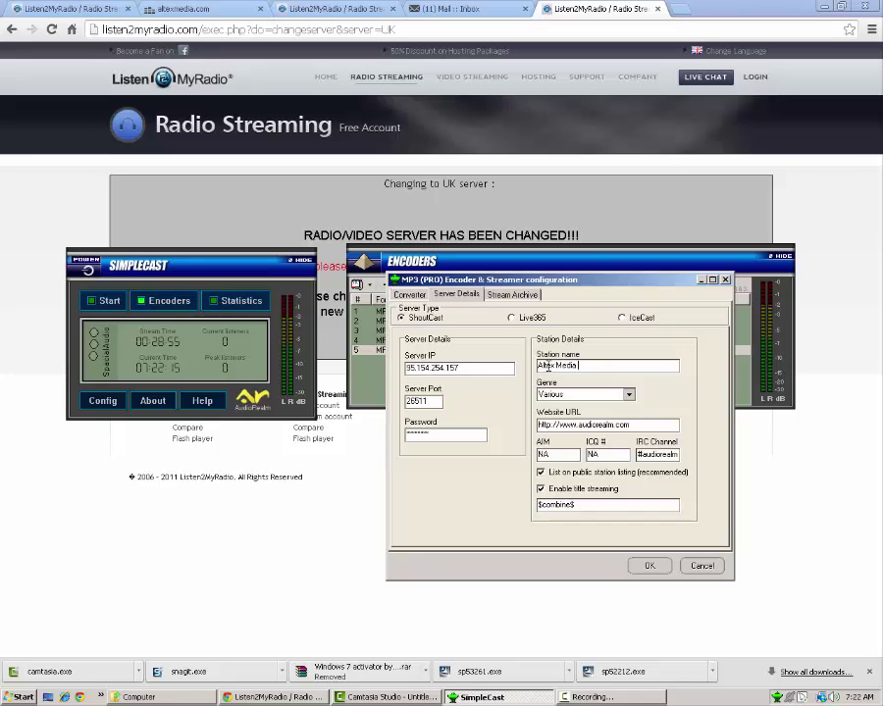
{"action": "type", "text": "Altex Media e"}
- Choose R&B as the station genre and begin retyping the website URL
{"action": "left_click", "coordinate": [629, 394]}
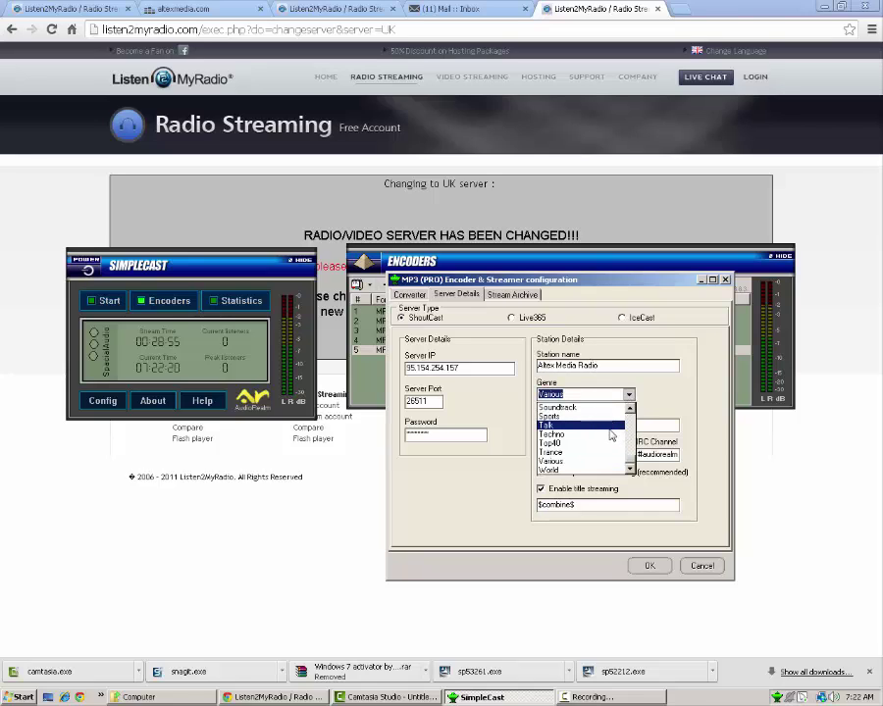
{"action": "scroll", "coordinate": [587, 457], "scroll_direction": "up", "scroll_amount": 3}
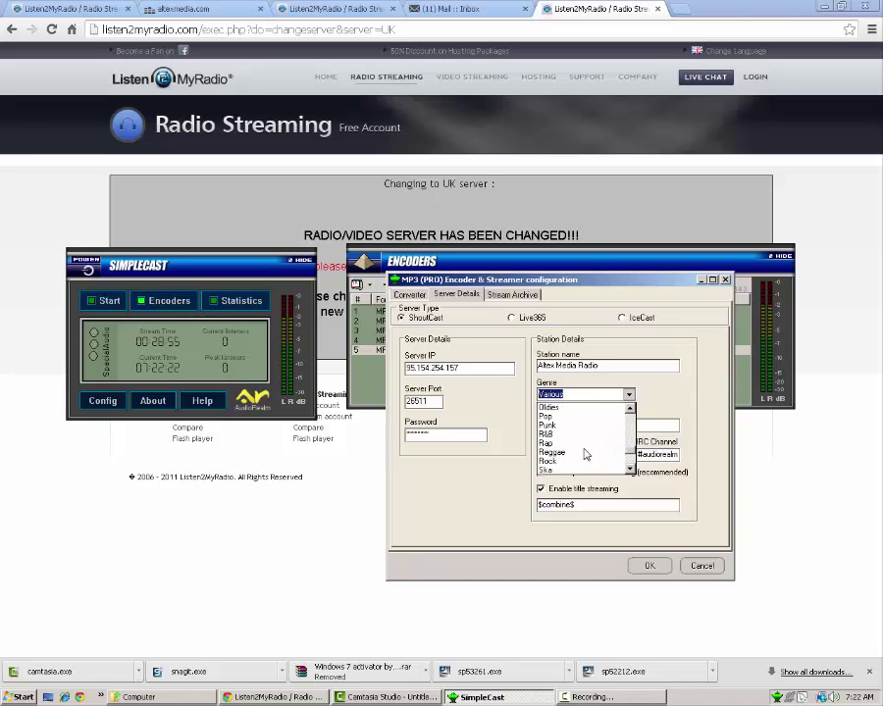
{"action": "left_click", "coordinate": [586, 434]}
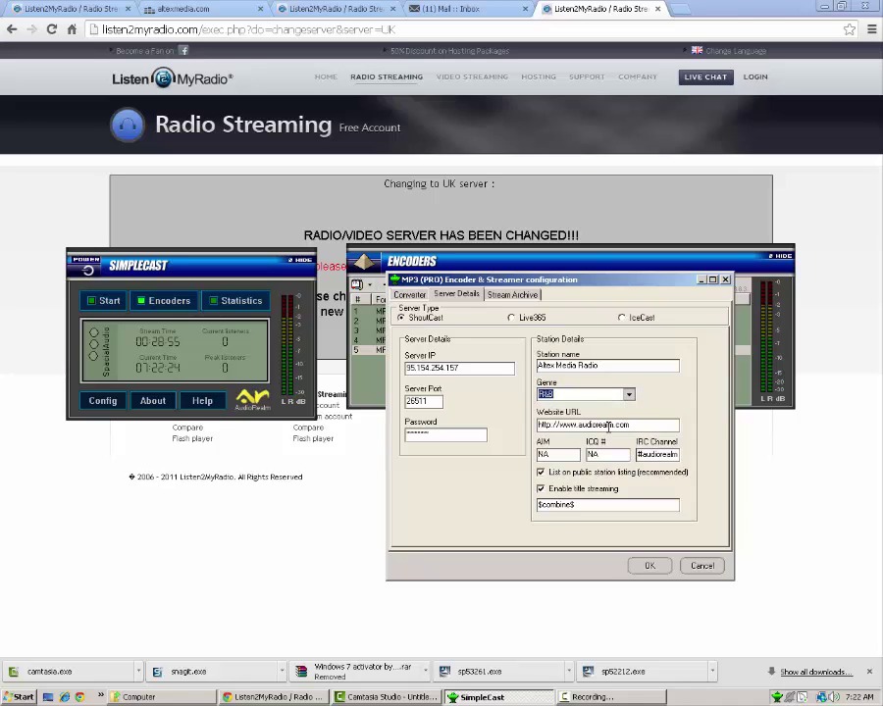
{"action": "left_click_drag", "start_coordinate": [629, 424], "coordinate": [501, 421]}
{"action": "type", "text": "NA"}
{"action": "type", "text": "me"}
- Save the new encoder, then view encoder 5's Server Details
{"action": "left_click", "coordinate": [646, 566]}
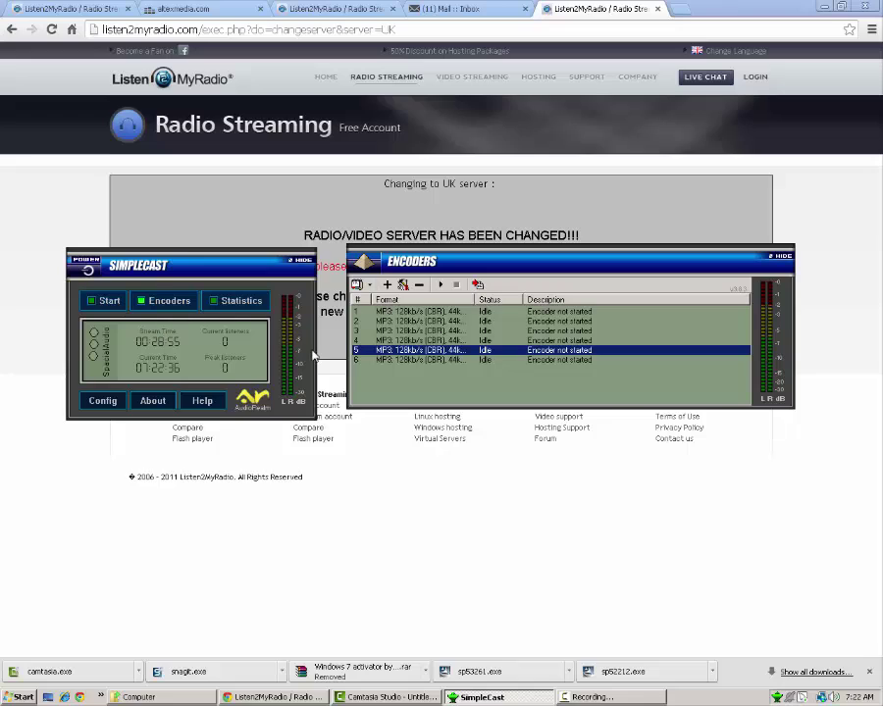
{"action": "double_click", "coordinate": [424, 352]}
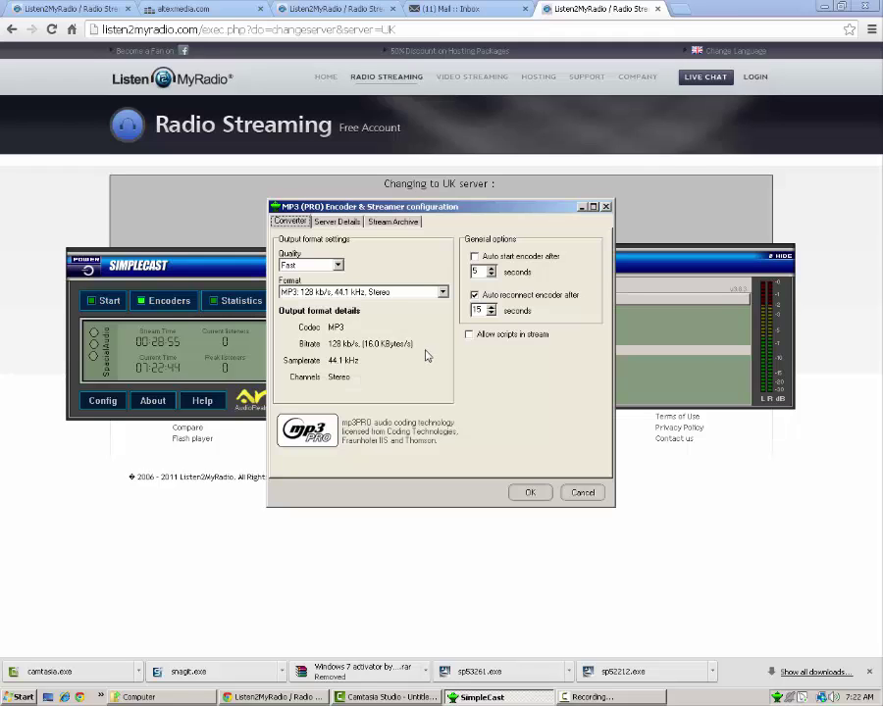
{"action": "left_click", "coordinate": [337, 221]}
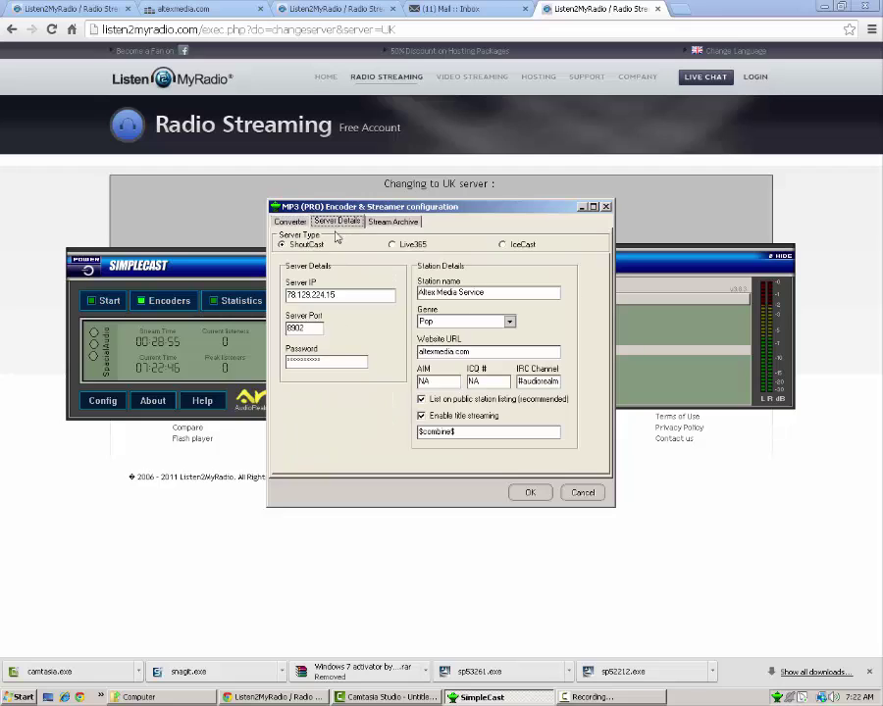
- Move encoder 5's settings aside, close them and return to the Listen2MyRadio page
{"action": "left_click_drag", "start_coordinate": [553, 208], "coordinate": [348, 224]}
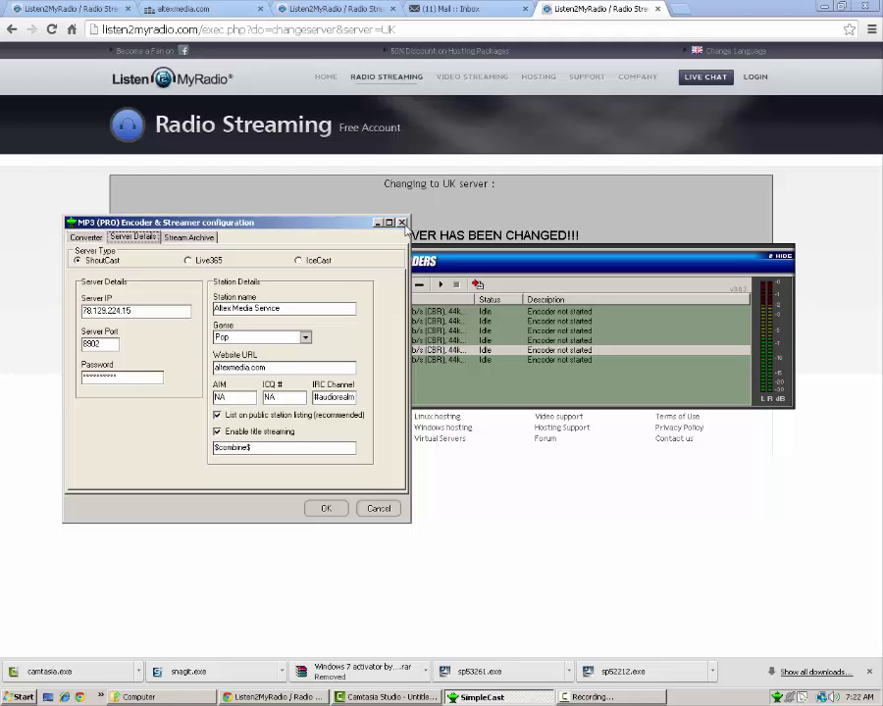
{"action": "left_click", "coordinate": [402, 224]}
{"action": "left_click", "coordinate": [671, 239]}
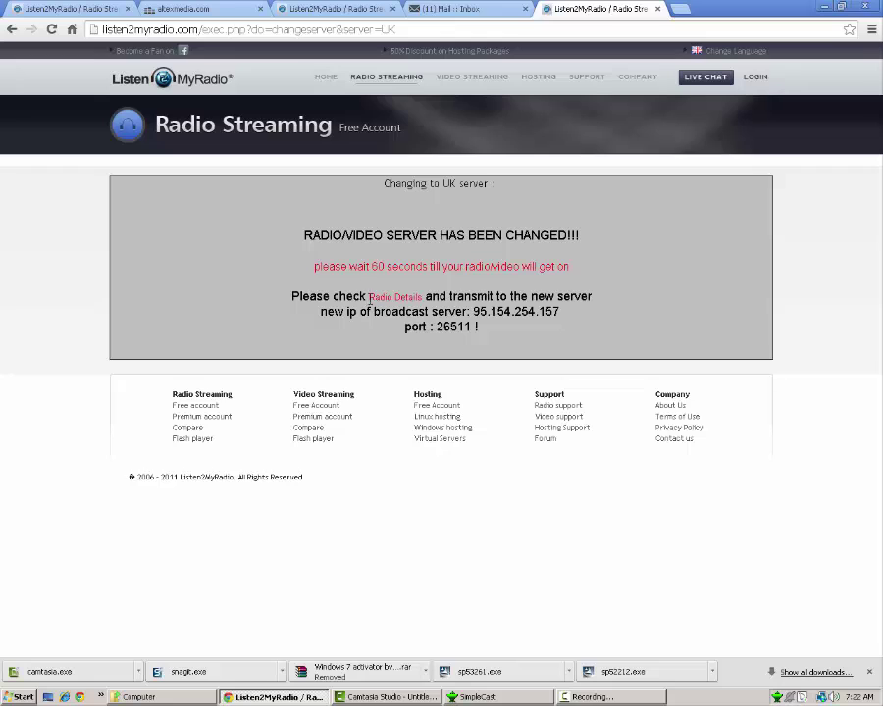
- Open the Radio Details panel and confirm the stream status reads Stream is ON
{"action": "left_click", "coordinate": [382, 298]}
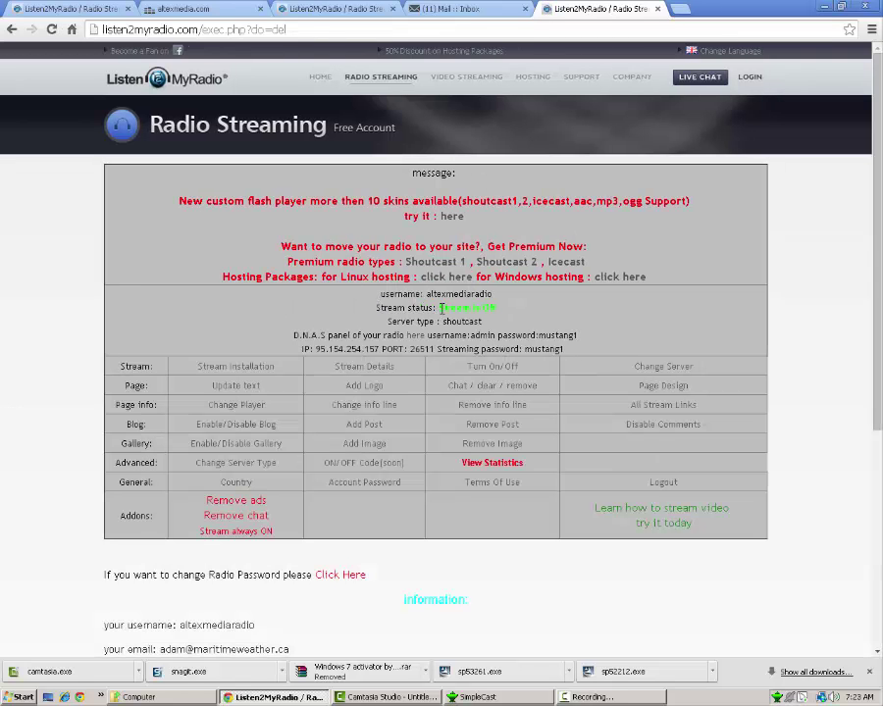
{"action": "left_click_drag", "start_coordinate": [441, 308], "coordinate": [516, 310]}
{"action": "left_click", "coordinate": [508, 309]}
{"action": "left_click_drag", "start_coordinate": [379, 295], "coordinate": [552, 315]}
{"action": "left_click", "coordinate": [487, 320]}
{"action": "left_click", "coordinate": [472, 699]}
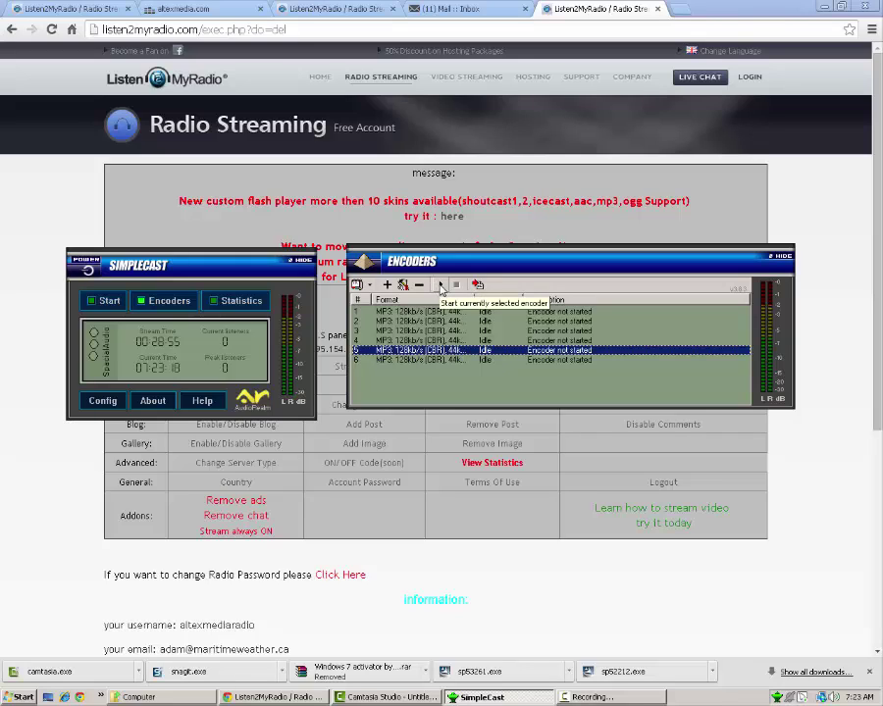
- Start encoder 5 and inspect its server details and password after it fails to connect
{"action": "left_click", "coordinate": [440, 285]}
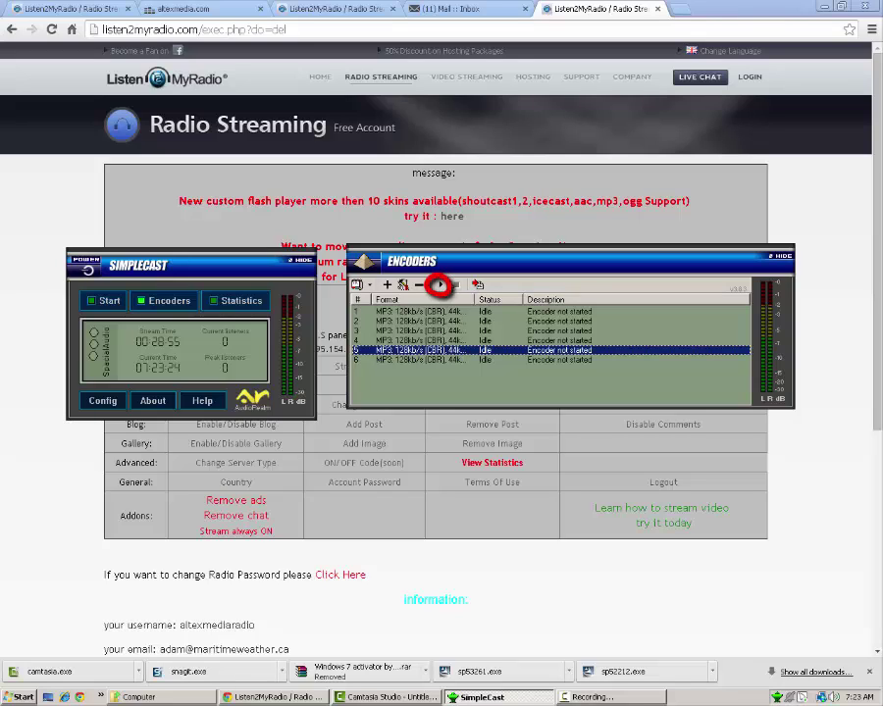
{"action": "left_click", "coordinate": [439, 285]}
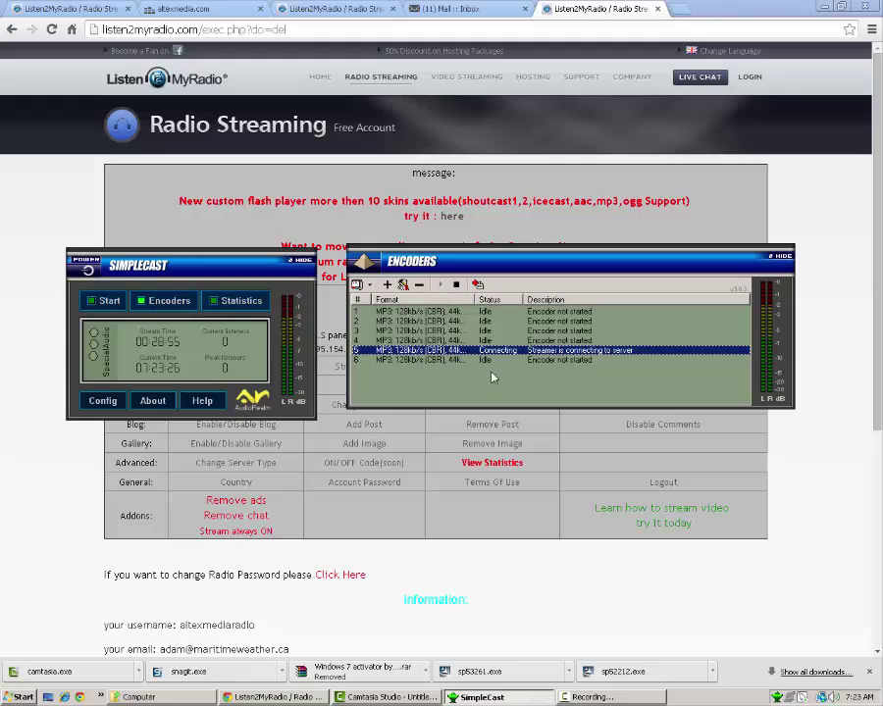
{"action": "double_click", "coordinate": [561, 351]}
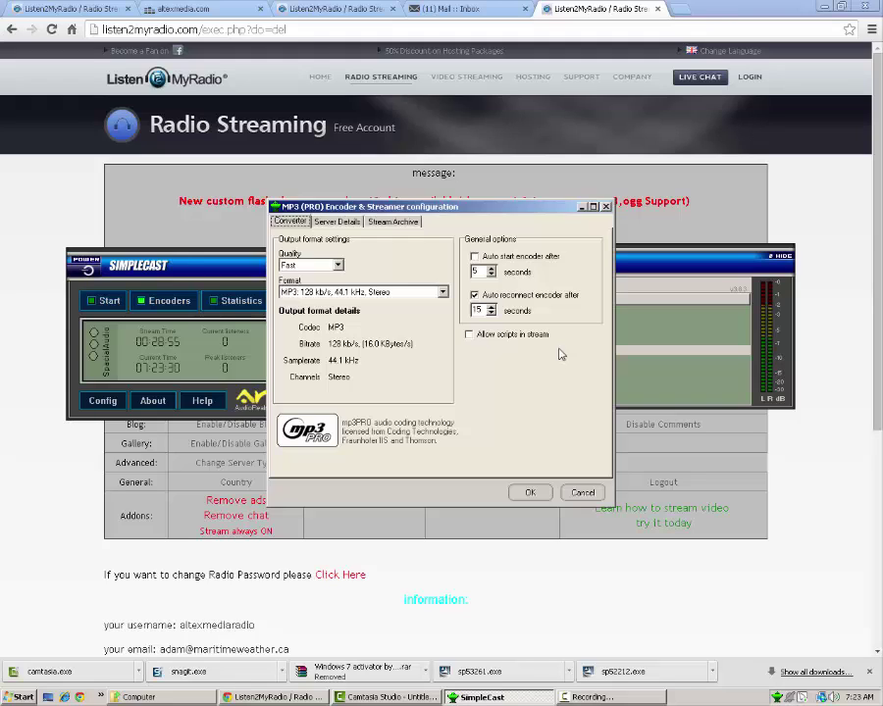
{"action": "left_click", "coordinate": [336, 220]}
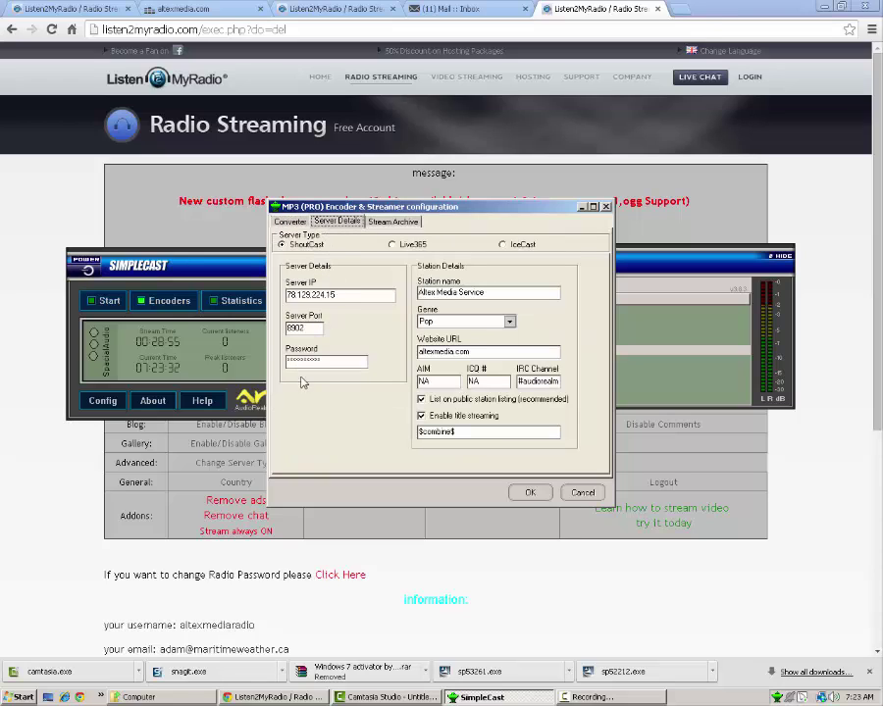
{"action": "left_click_drag", "start_coordinate": [287, 361], "coordinate": [361, 358]}
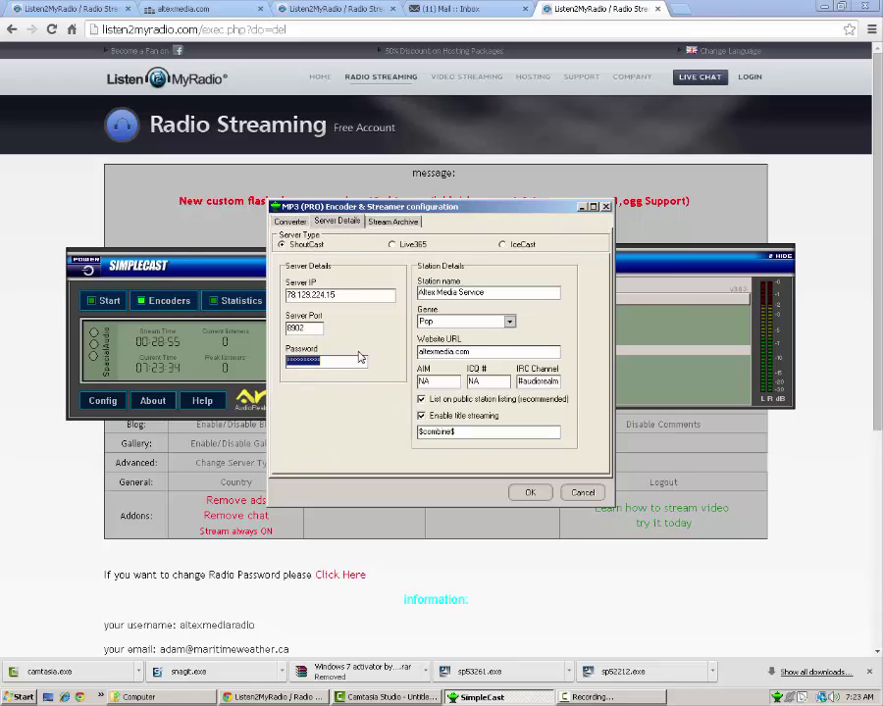
{"action": "key", "text": "Return"}
- Recheck the server details, cancel without changes, and start the sixth encoder
{"action": "double_click", "coordinate": [440, 365]}
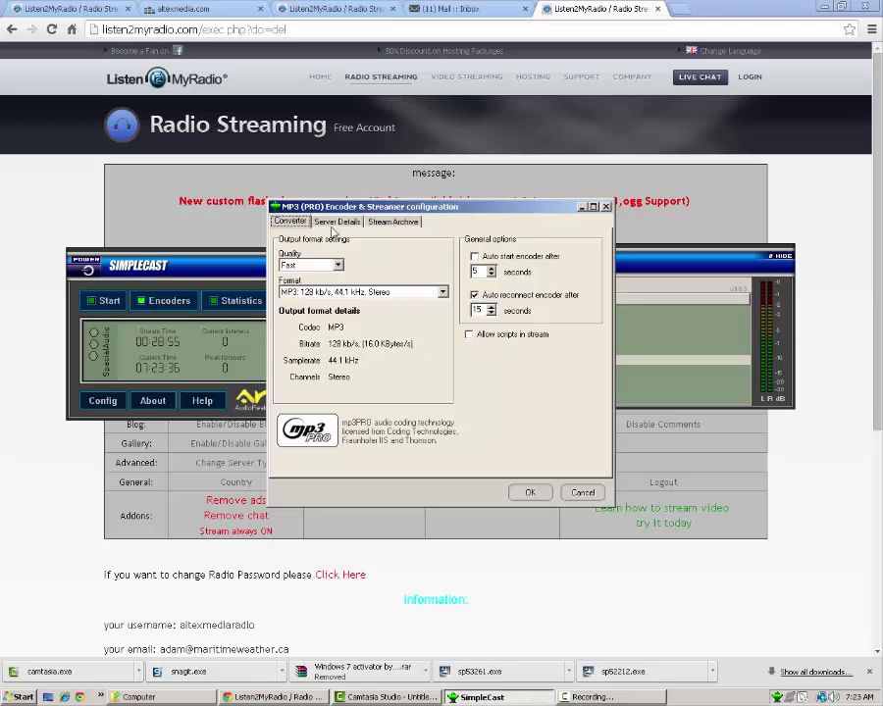
{"action": "left_click", "coordinate": [333, 223]}
{"action": "left_click", "coordinate": [583, 493]}
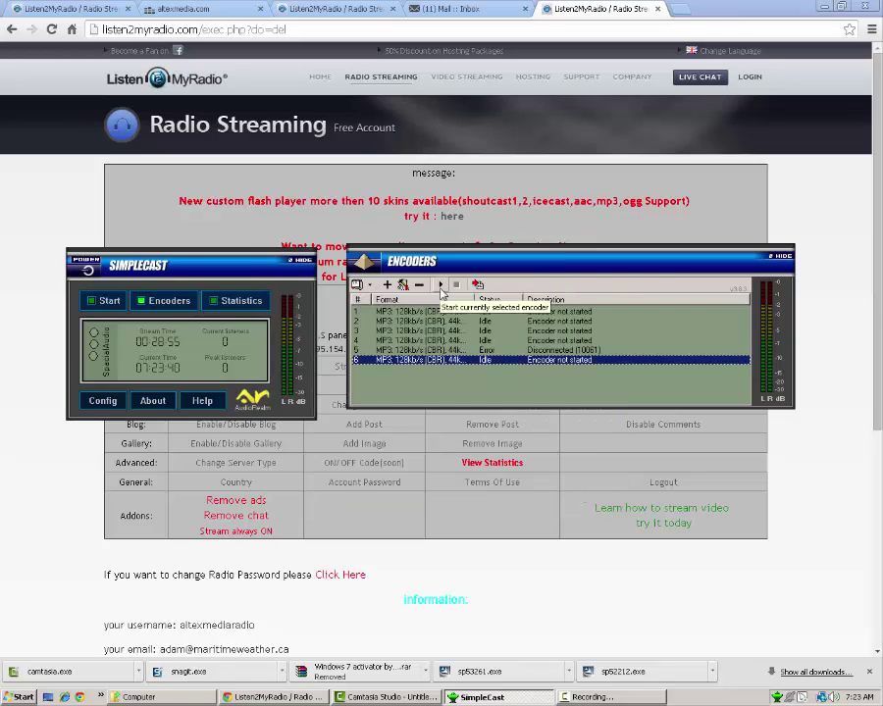
{"action": "left_click", "coordinate": [440, 289]}
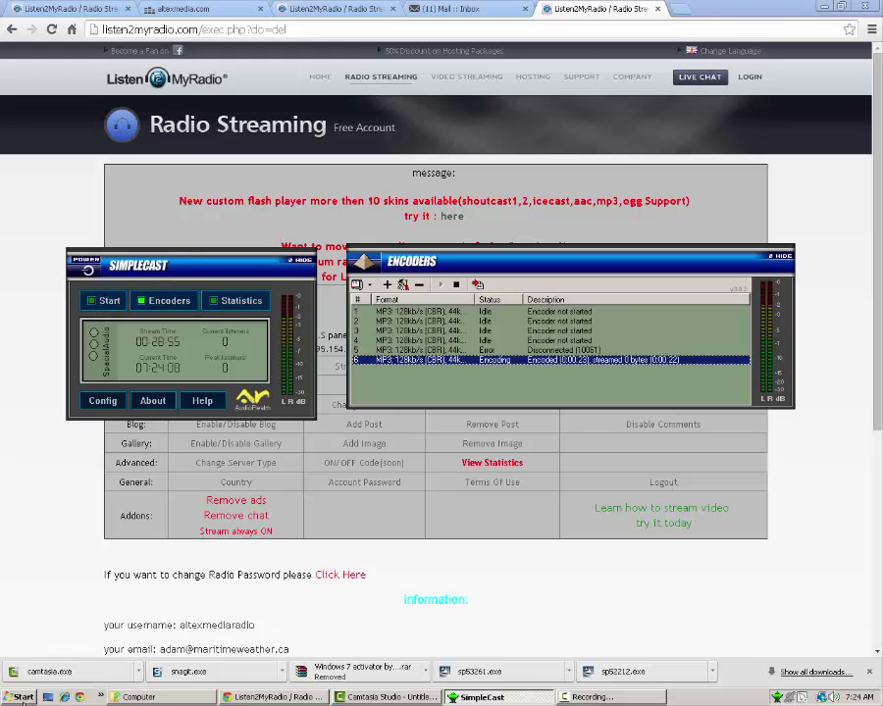
- Launch RadioDJ.exe from the RadioDJ desktop folder, allowing it past the security warning
{"action": "left_click", "coordinate": [22, 699]}
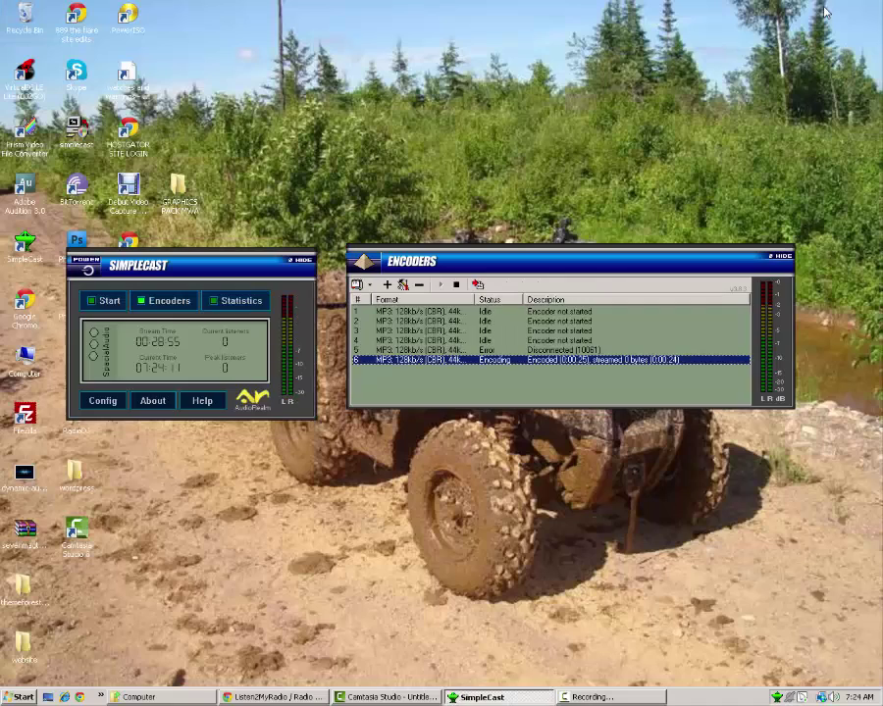
{"action": "left_click", "coordinate": [578, 8]}
{"action": "double_click", "coordinate": [76, 428]}
{"action": "scroll", "coordinate": [251, 420], "scroll_direction": "down", "scroll_amount": 8}
{"action": "double_click", "coordinate": [253, 377]}
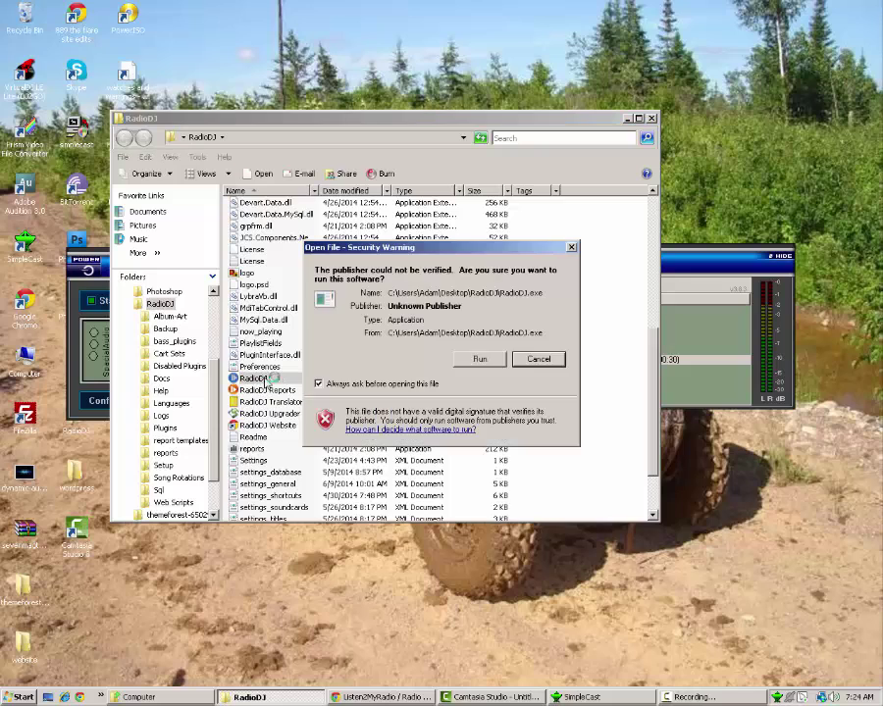
{"action": "left_click", "coordinate": [481, 358]}
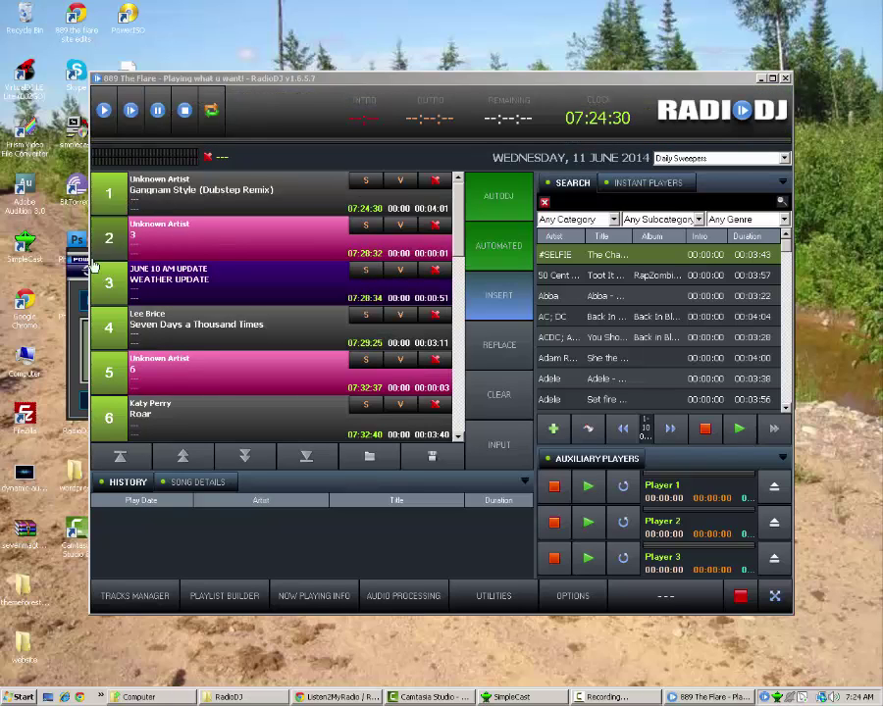
- Play Roar by Katy Perry in RadioDJ and start SimpleCast broadcasting
{"action": "double_click", "coordinate": [117, 416]}
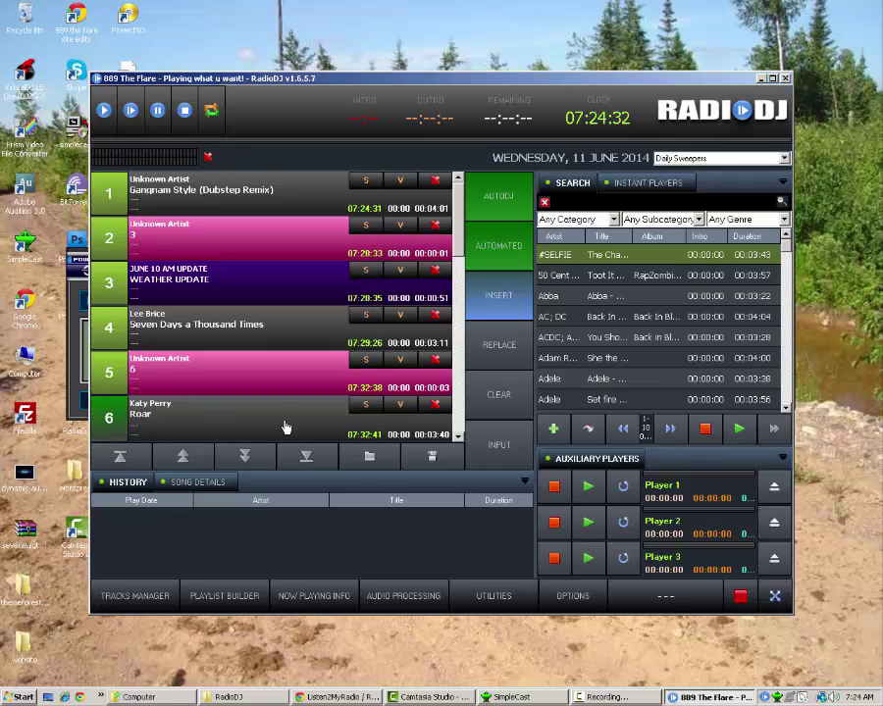
{"action": "left_click", "coordinate": [542, 699]}
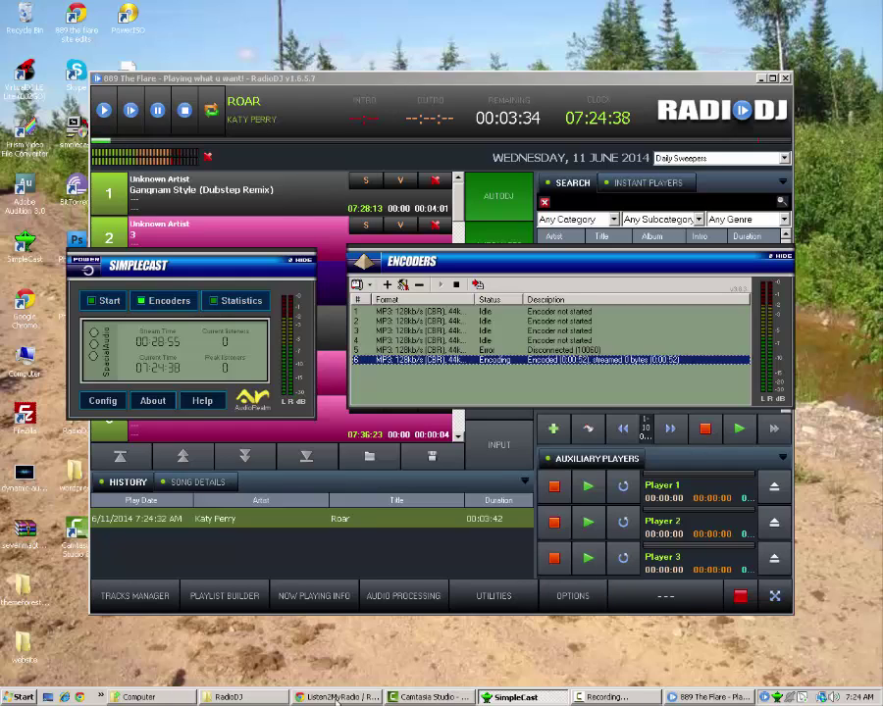
{"action": "left_click", "coordinate": [602, 697]}
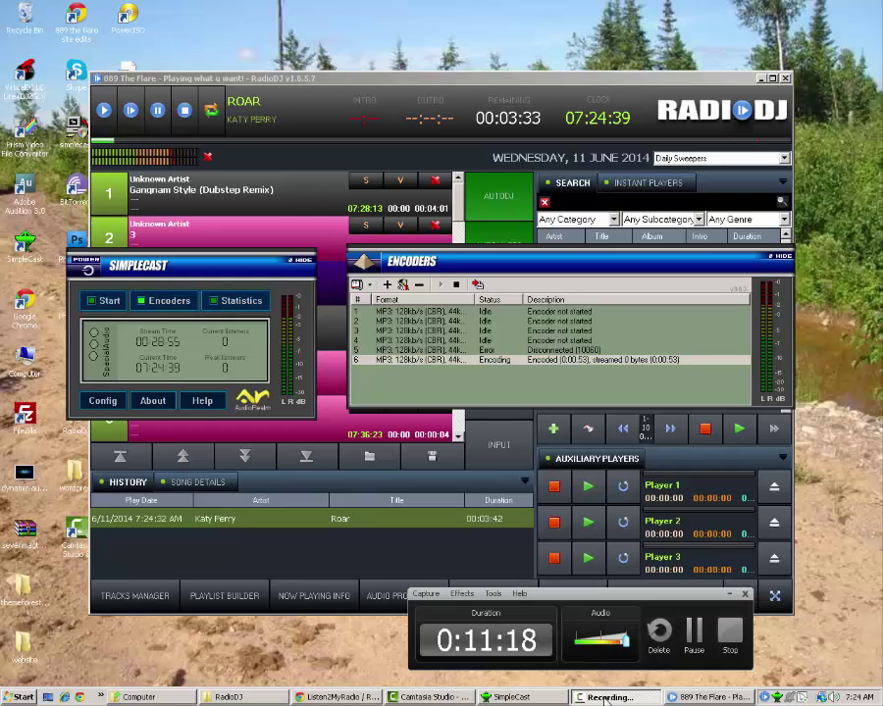
{"action": "left_click", "coordinate": [108, 301]}
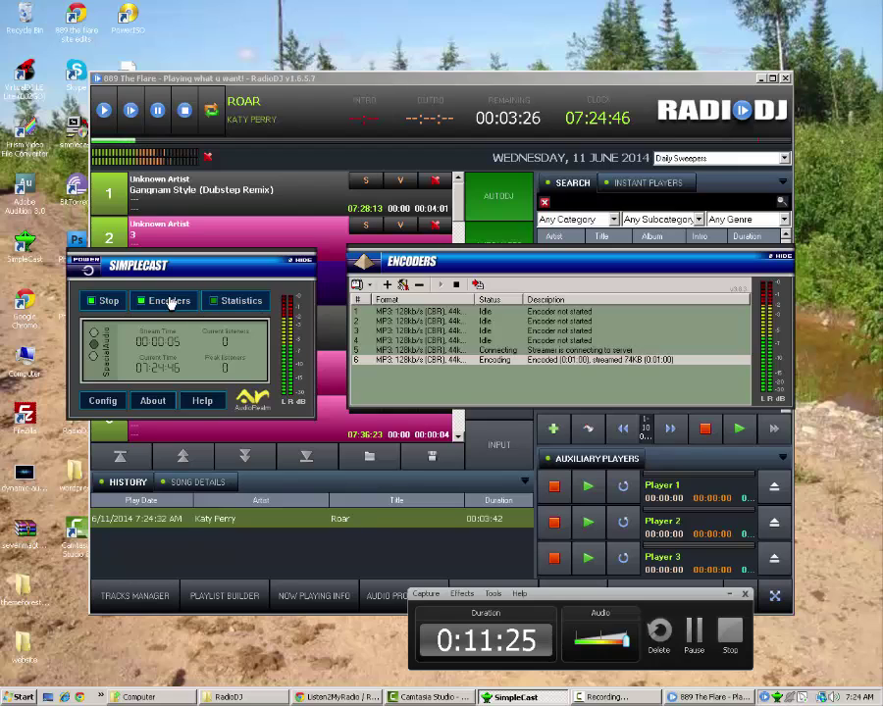
- Move SimpleCast down to uncover the playlist and pause RadioDJ playback
{"action": "left_click_drag", "start_coordinate": [247, 360], "coordinate": [281, 448]}
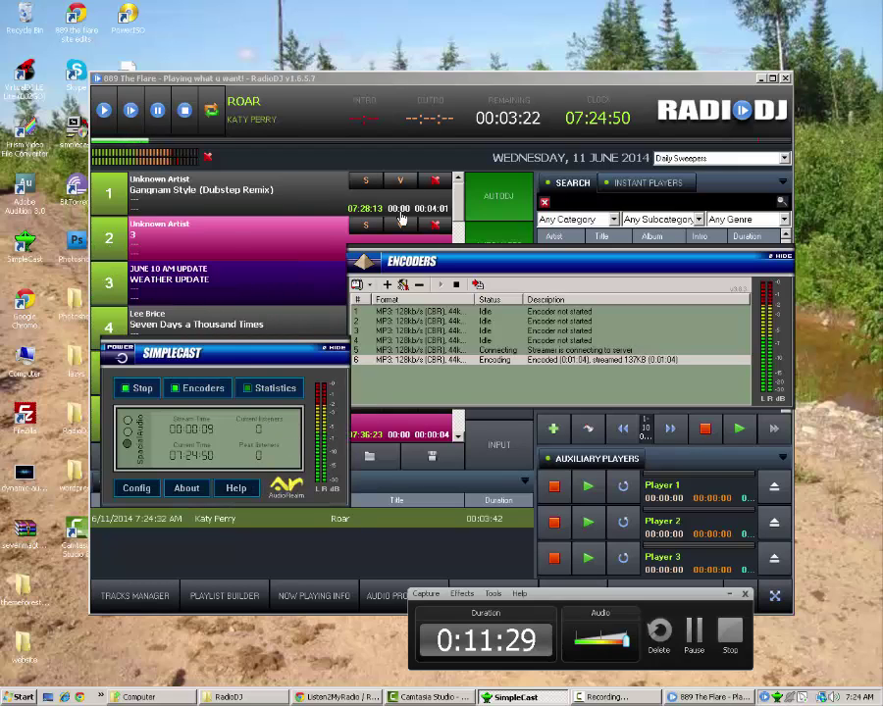
{"action": "left_click_drag", "start_coordinate": [157, 351], "coordinate": [315, 441]}
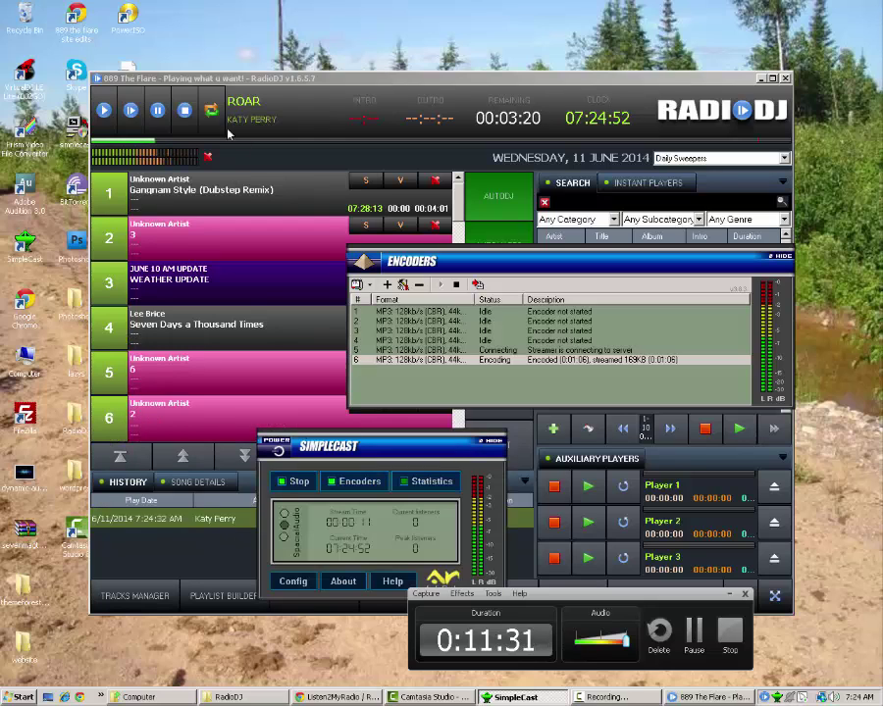
{"action": "left_click", "coordinate": [160, 110]}
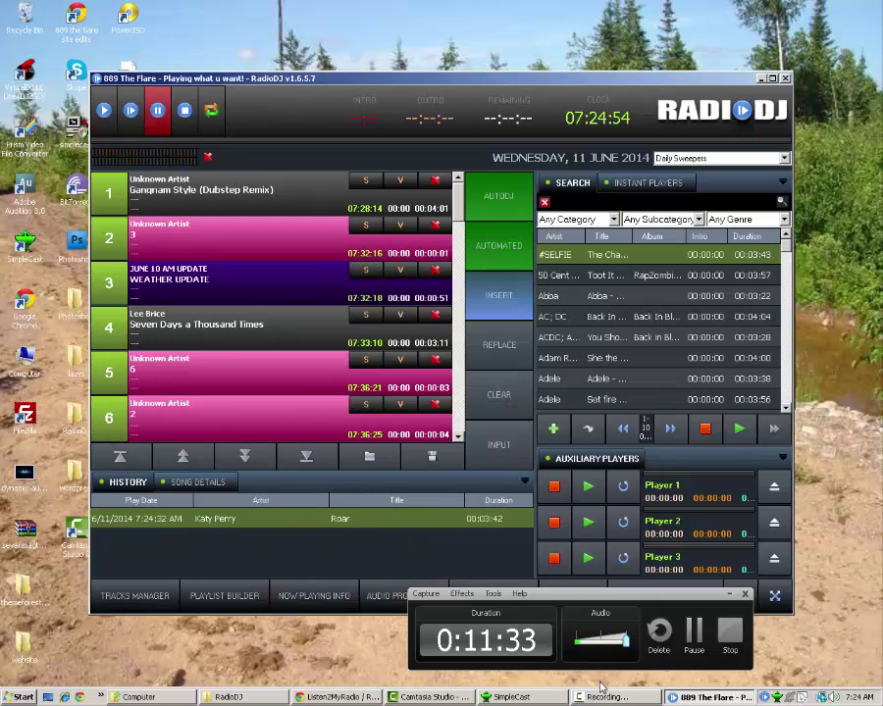
{"action": "left_click", "coordinate": [511, 697]}
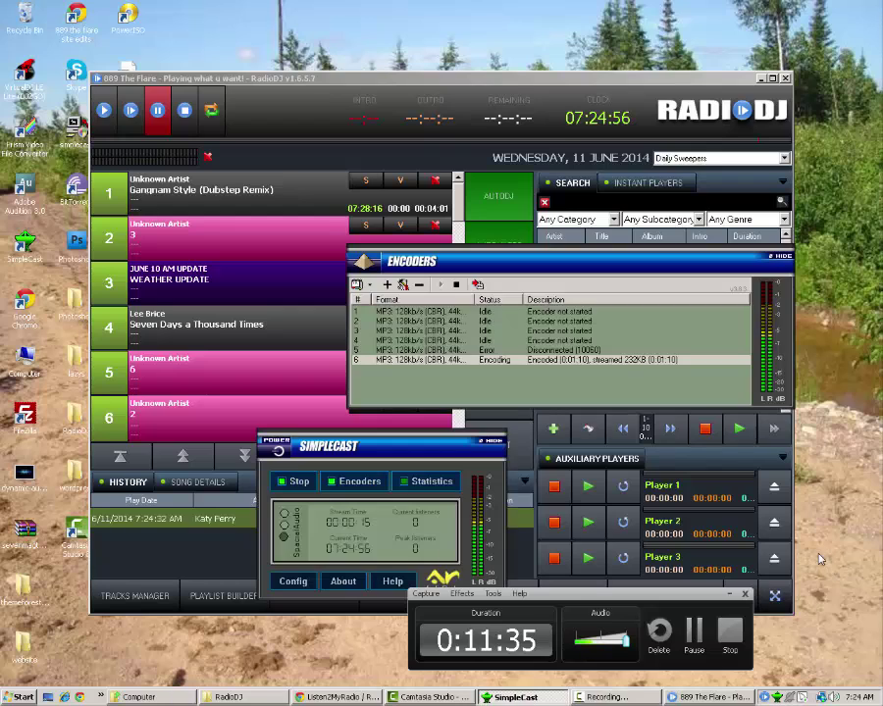
{"action": "left_click", "coordinate": [745, 593]}
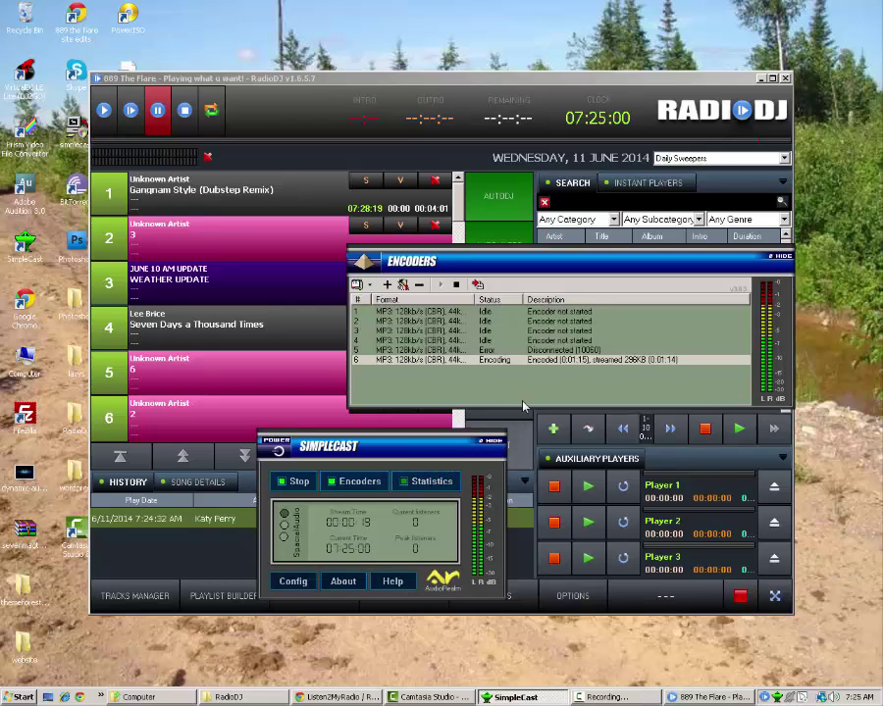
- View the stream statistics page, then return to the radio control panel
{"action": "left_click", "coordinate": [336, 696]}
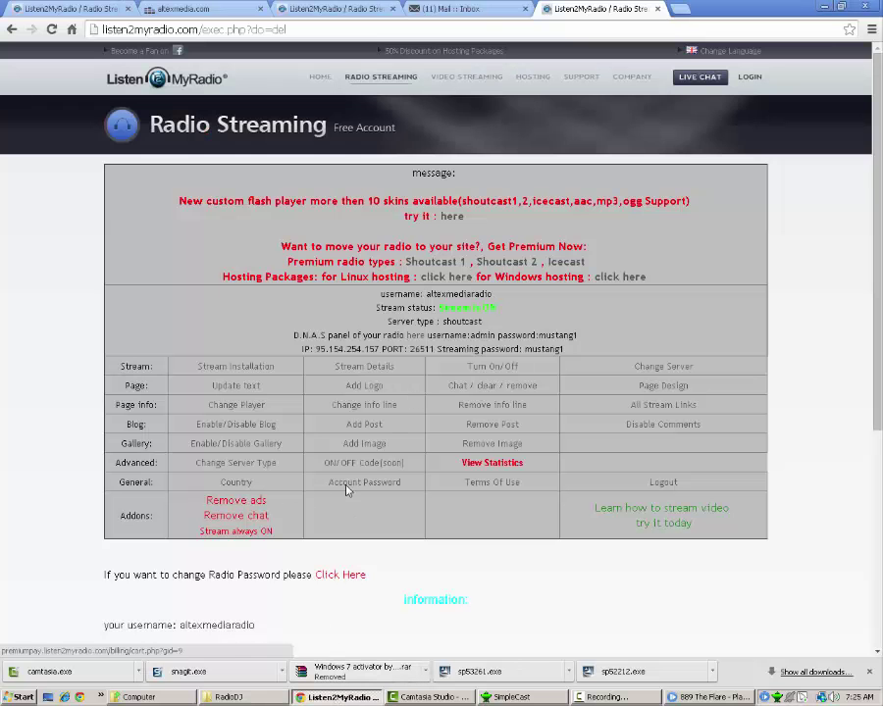
{"action": "left_click", "coordinate": [492, 469]}
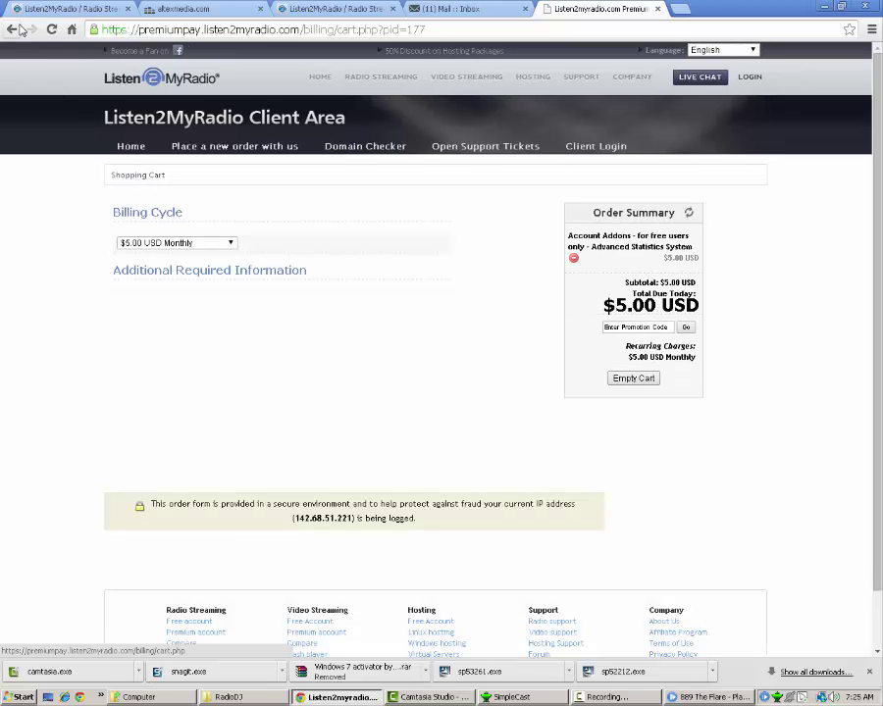
{"action": "key", "text": "alt+Left"}
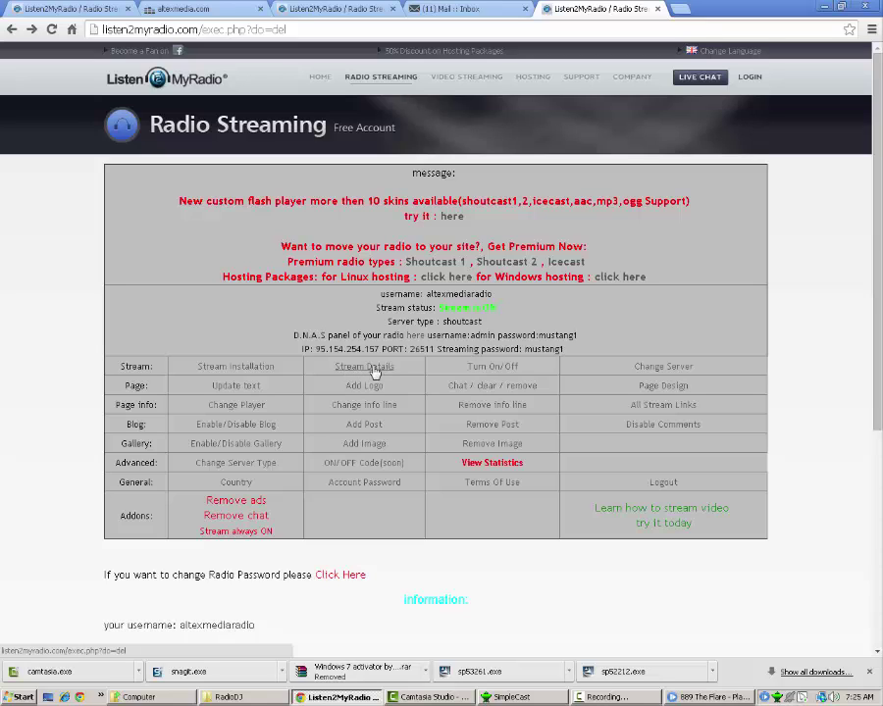
{"action": "left_click", "coordinate": [374, 371]}
{"action": "scroll", "coordinate": [361, 452], "scroll_direction": "down", "scroll_amount": 3}
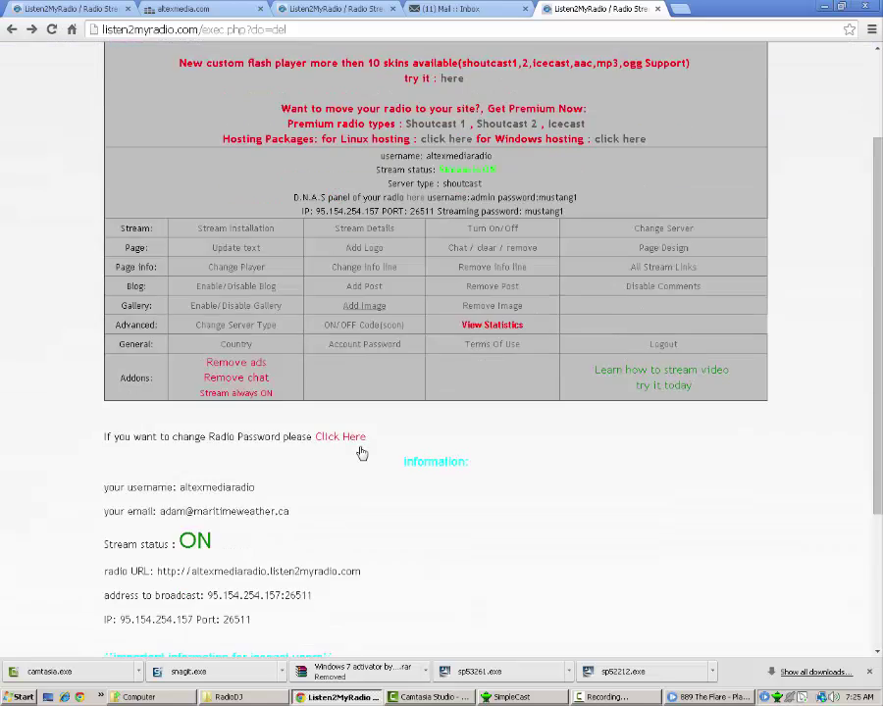
{"action": "scroll", "coordinate": [363, 449], "scroll_direction": "down", "scroll_amount": 2}
{"action": "scroll", "coordinate": [339, 454], "scroll_direction": "down", "scroll_amount": 2}
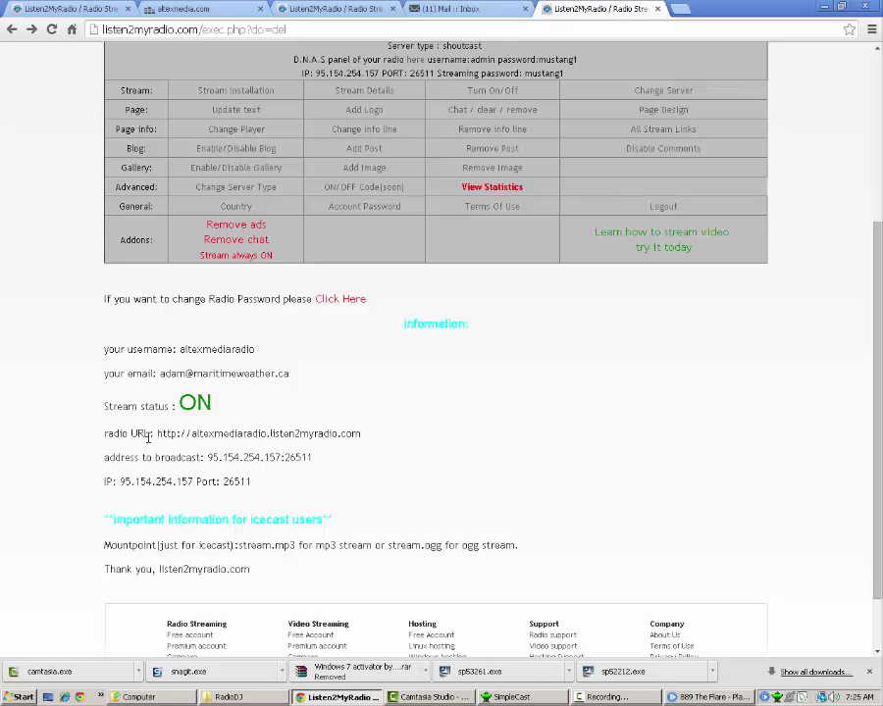
{"action": "left_click_drag", "start_coordinate": [157, 434], "coordinate": [372, 433]}
{"action": "key", "text": "ctrl+c"}
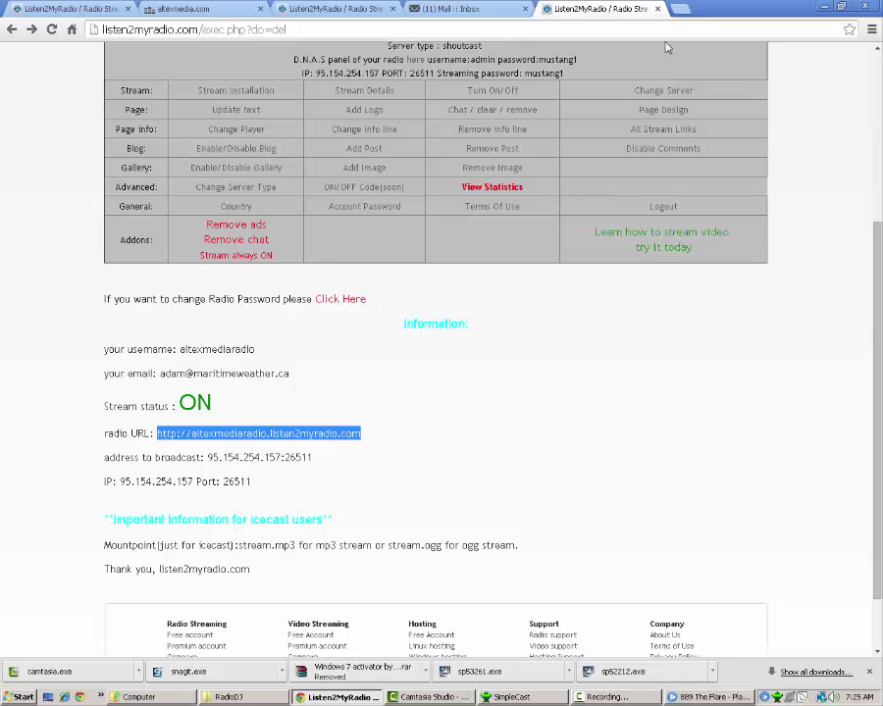
{"action": "left_click", "coordinate": [679, 10]}
{"action": "key", "text": "ctrl+v"}
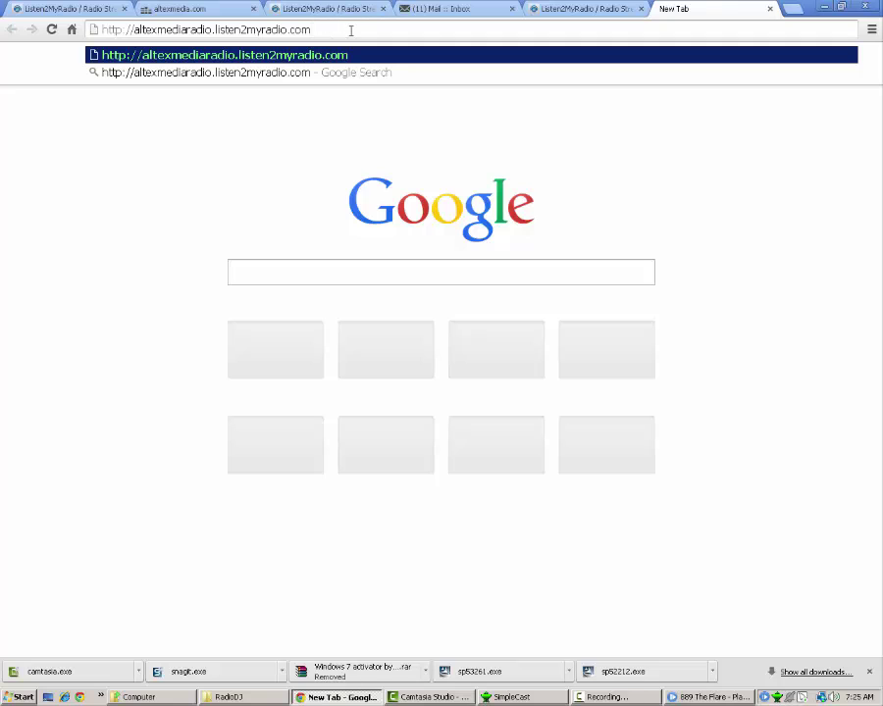
{"action": "key", "text": "Return"}
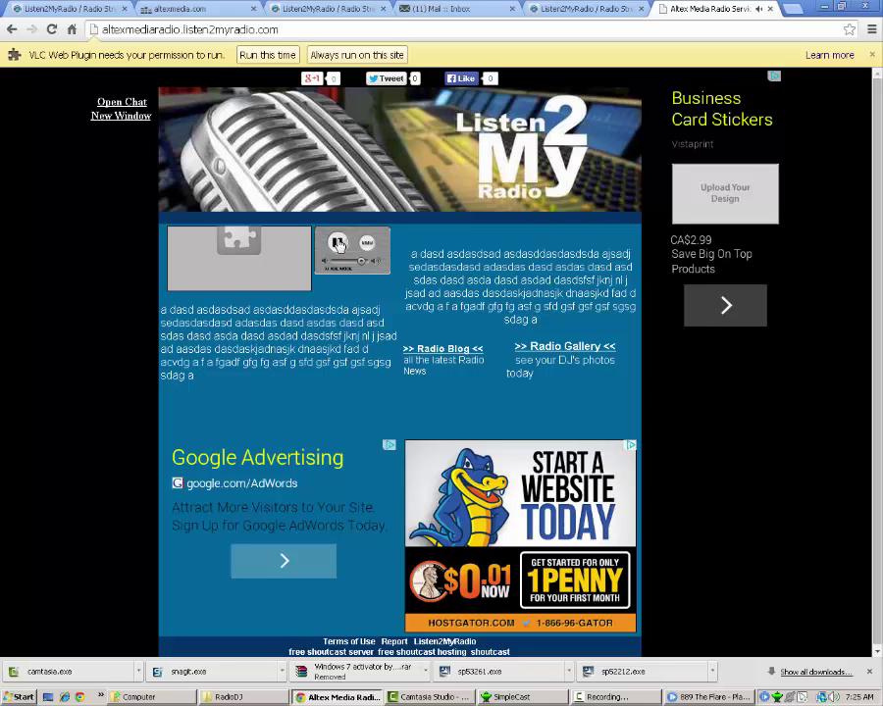
{"action": "left_click", "coordinate": [338, 242]}
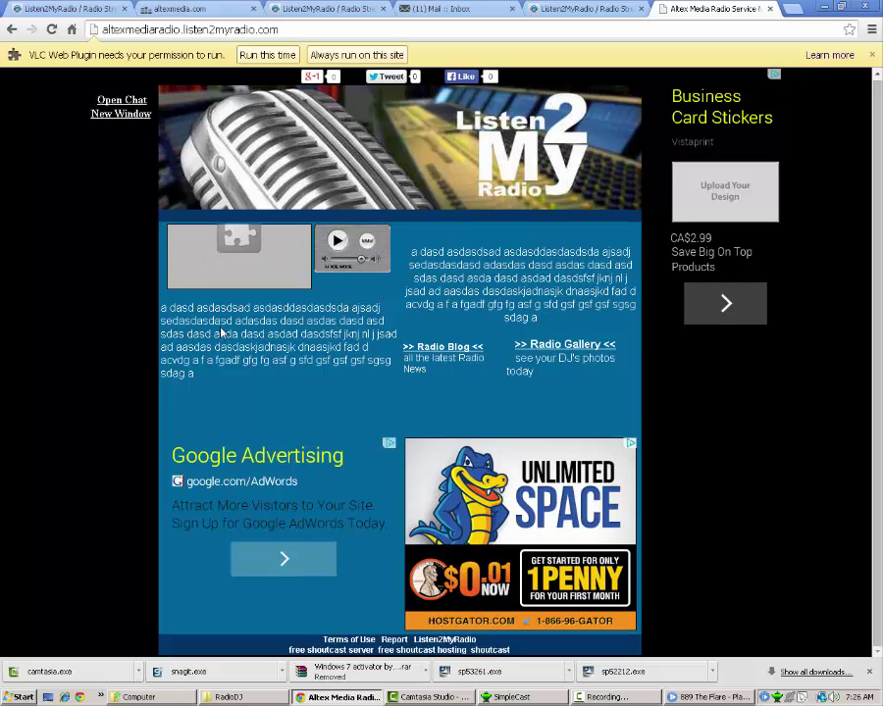
{"action": "left_click_drag", "start_coordinate": [161, 307], "coordinate": [284, 385]}
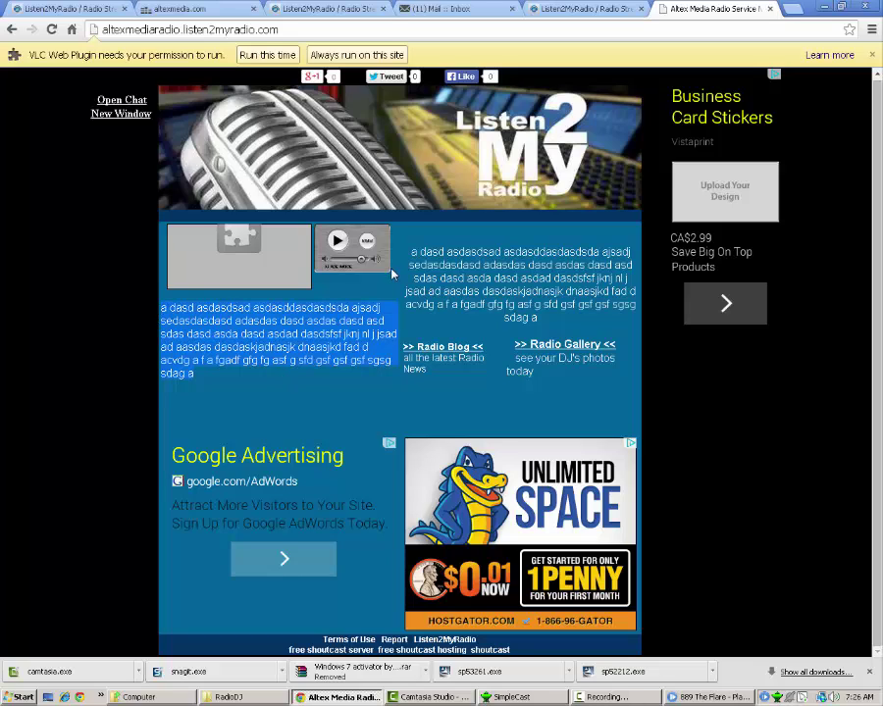
{"action": "left_click_drag", "start_coordinate": [393, 272], "coordinate": [588, 329]}
{"action": "left_click", "coordinate": [587, 329]}
- Close the Altex Media Radio Service tab
{"action": "left_click", "coordinate": [770, 9]}
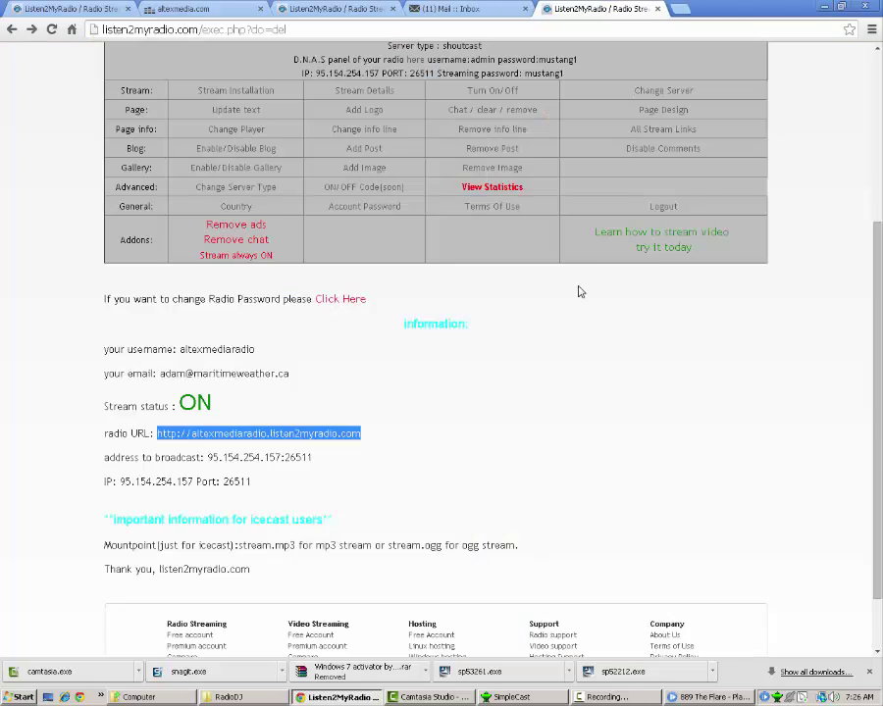